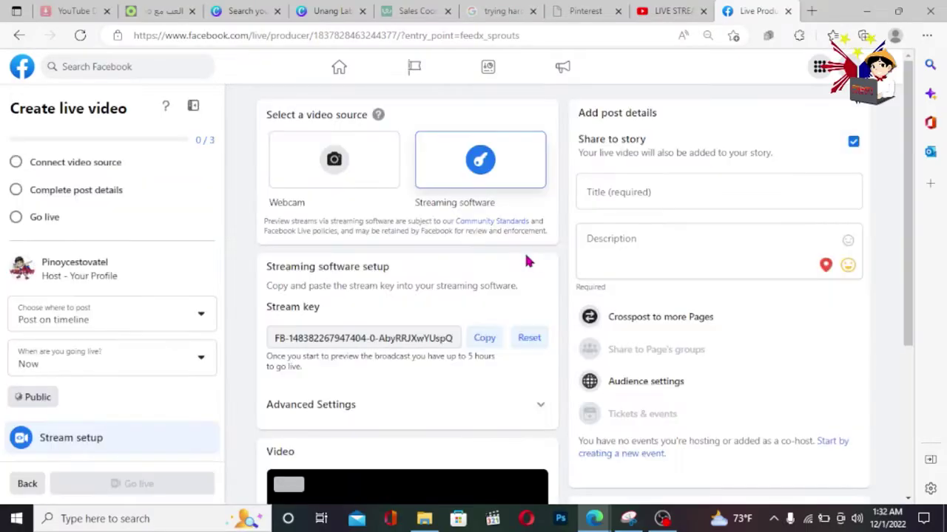
- Dismiss the tips on the live video setup page and copy the stream key for streaming software
left_click(487, 340)
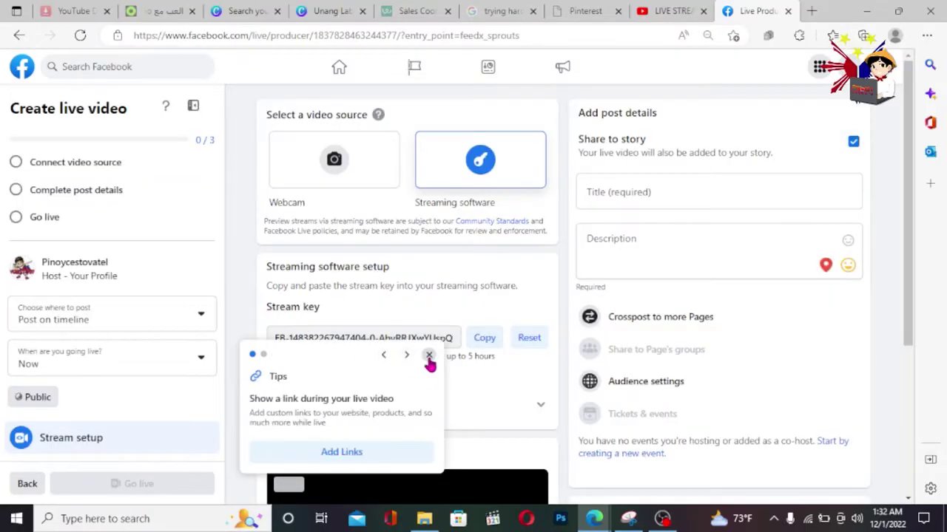
left_click(428, 357)
left_click(486, 338)
- Switch to OBS Studio and choose Facebook Live as the streaming service in the stream settings
left_click(662, 518)
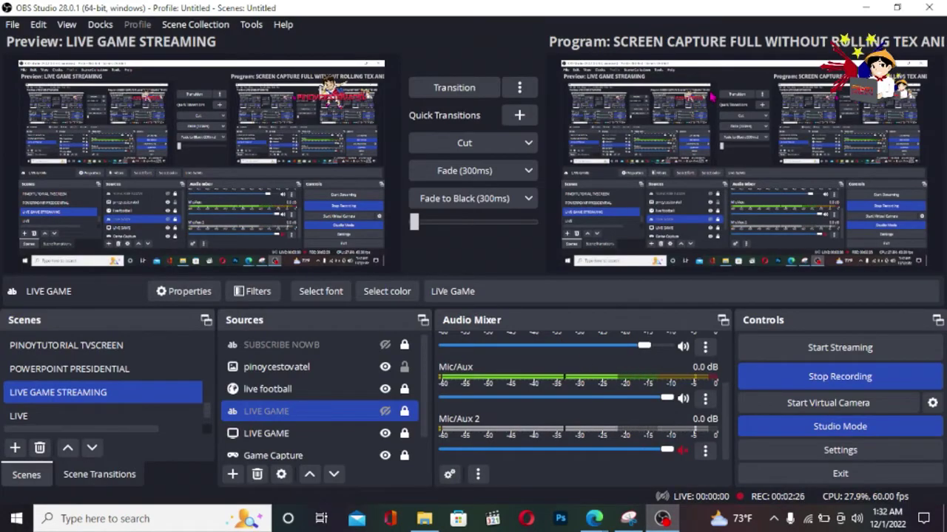
left_click(828, 458)
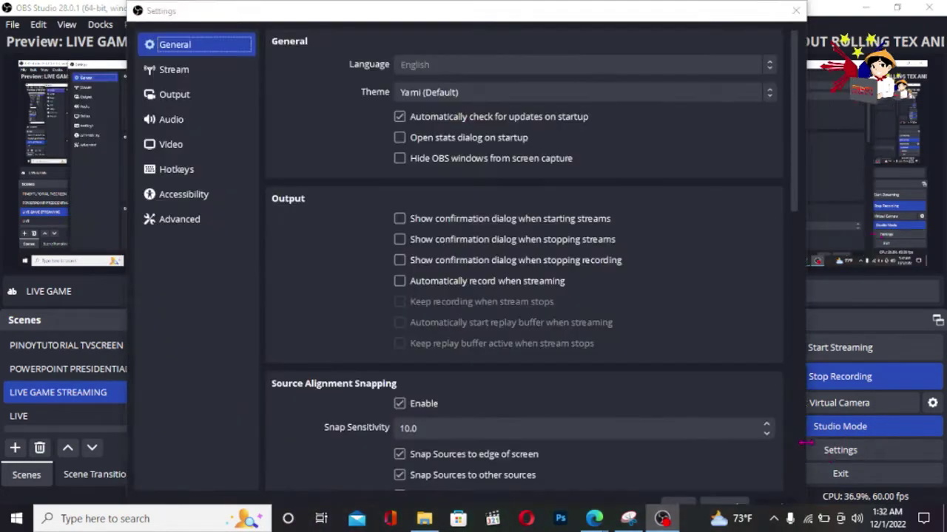
left_click(184, 71)
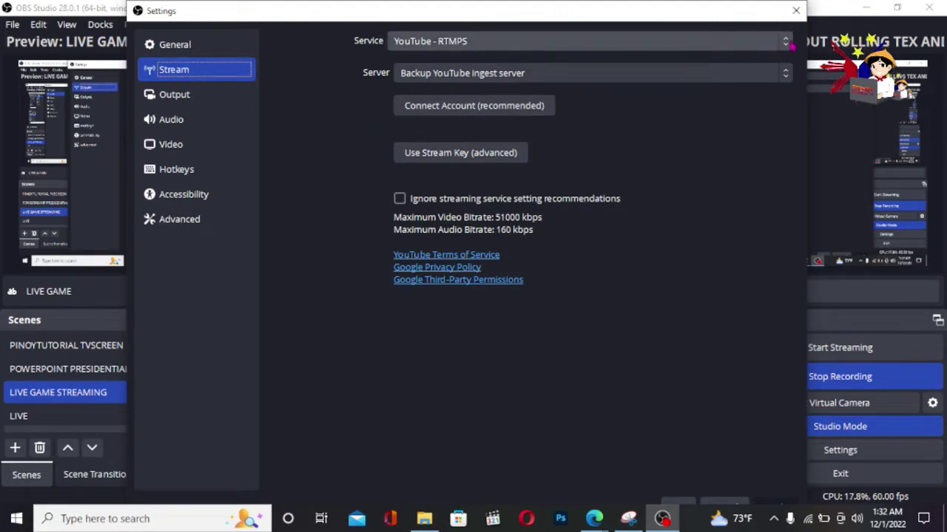
left_click(651, 41)
left_click(667, 102)
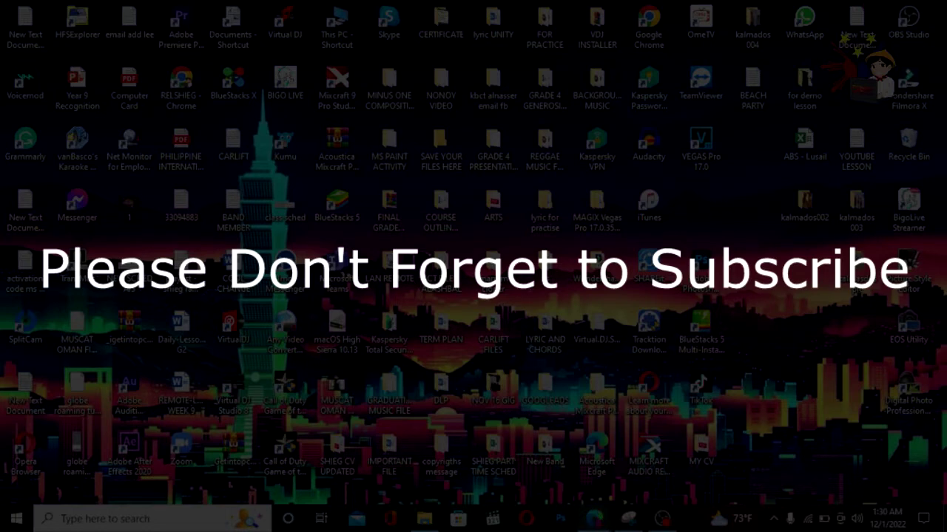
- Switch to Microsoft Edge and load facebook.com in a new tab
mouse_move(594, 518)
left_click(581, 468)
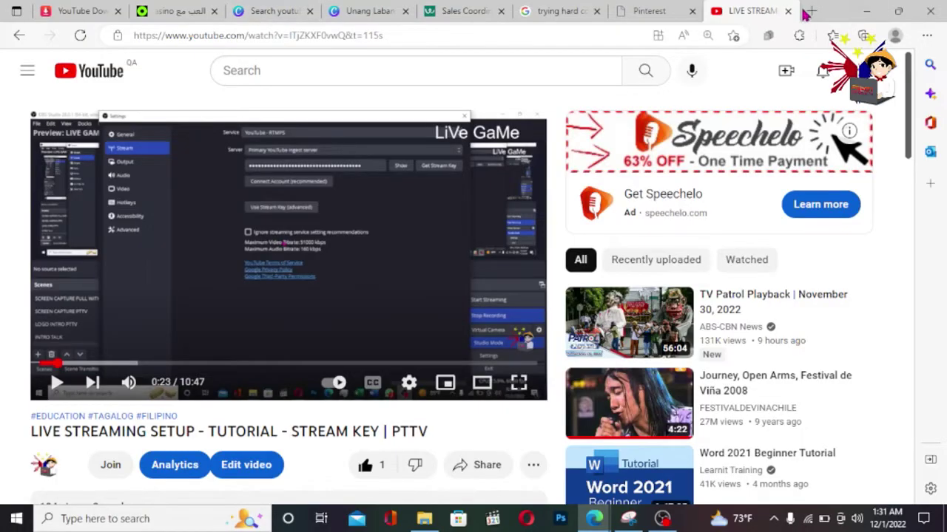
left_click(811, 10)
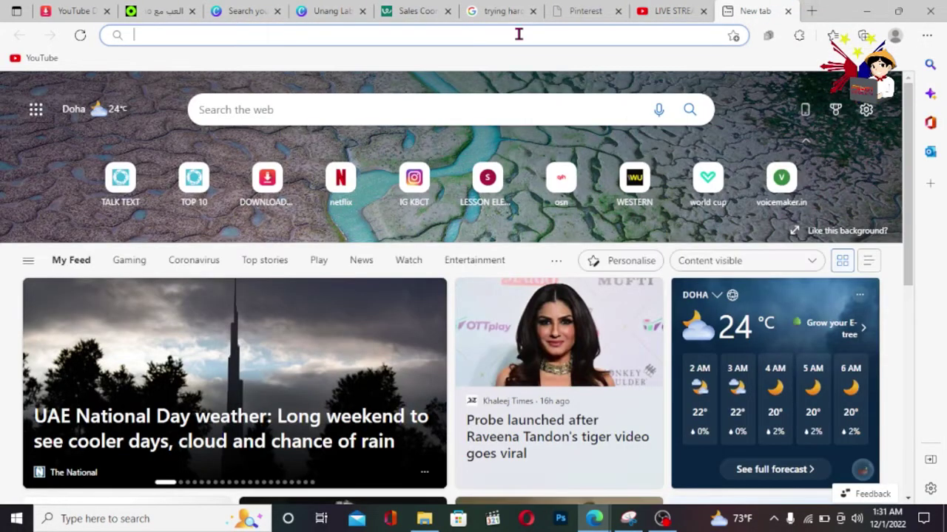
type("fa")
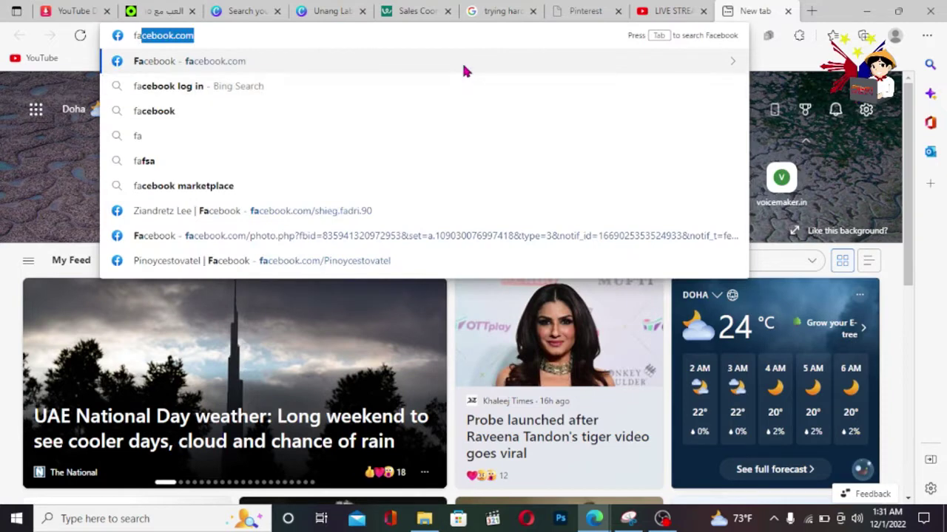
key("Return")
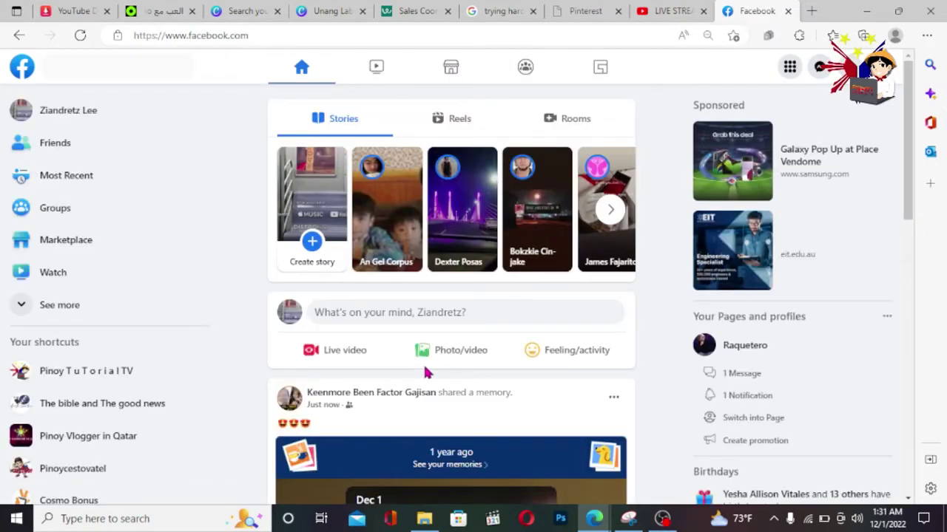
- Open the Pinoycestovatel page from the Facebook shortcuts and dismiss the battery alert
scroll(96, 366, "down", 1)
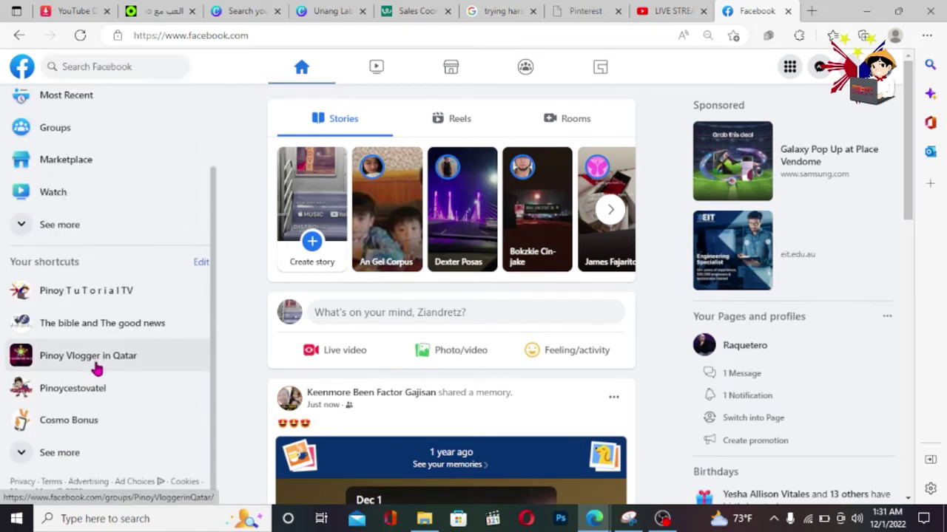
left_click(102, 391)
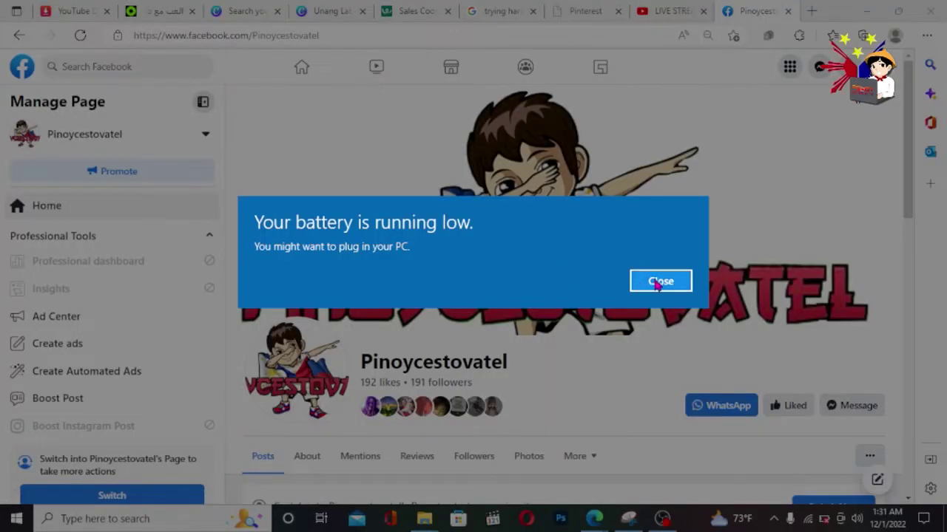
left_click(657, 282)
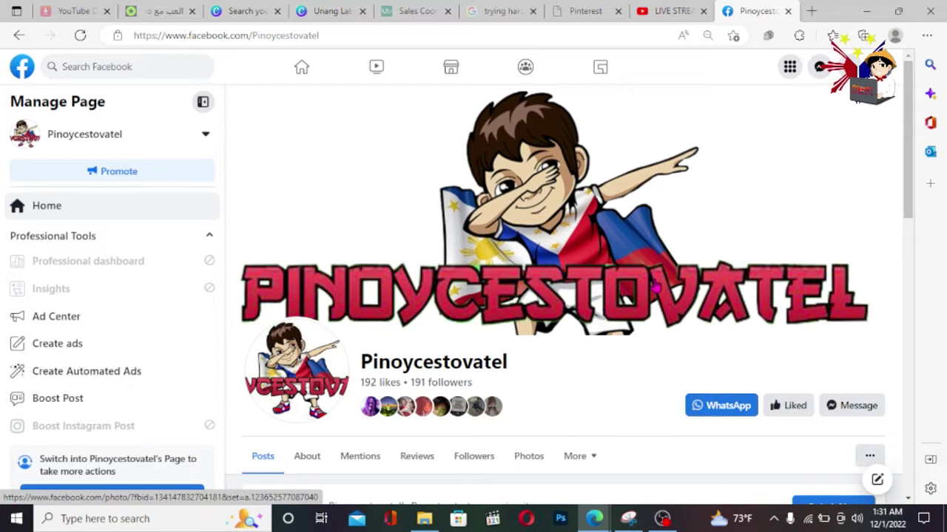
- Dismiss the new notification and switch into the Pinoycestovatel page to start managing it
scroll(535, 246, "down", 2)
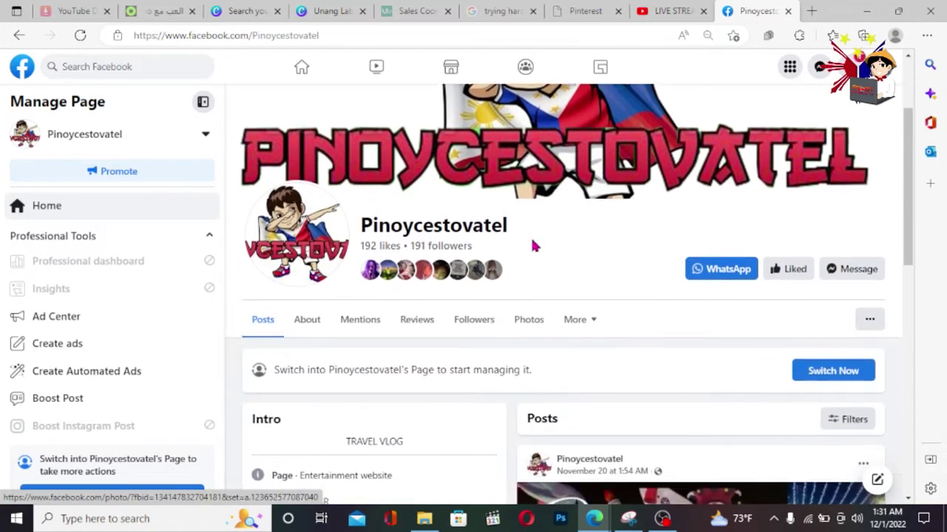
scroll(173, 372, "down", 2)
scroll(537, 355, "down", 3)
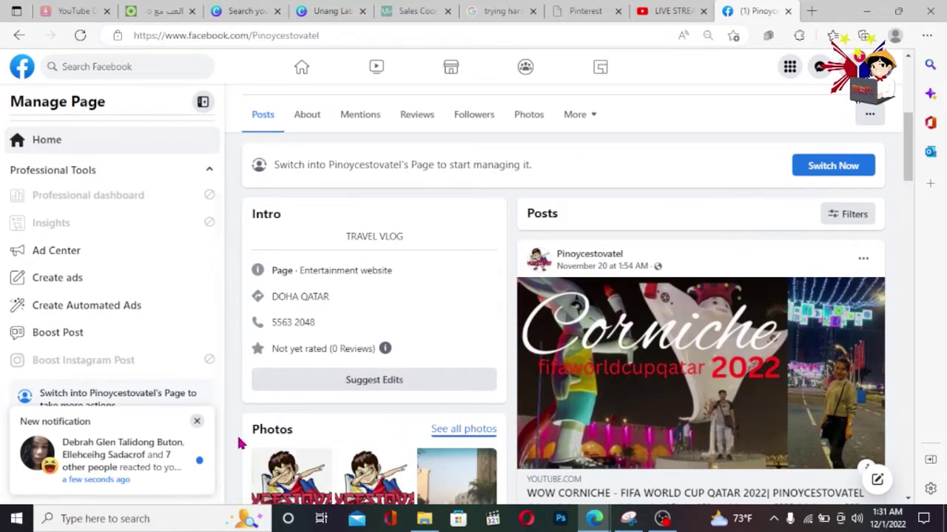
left_click(197, 421)
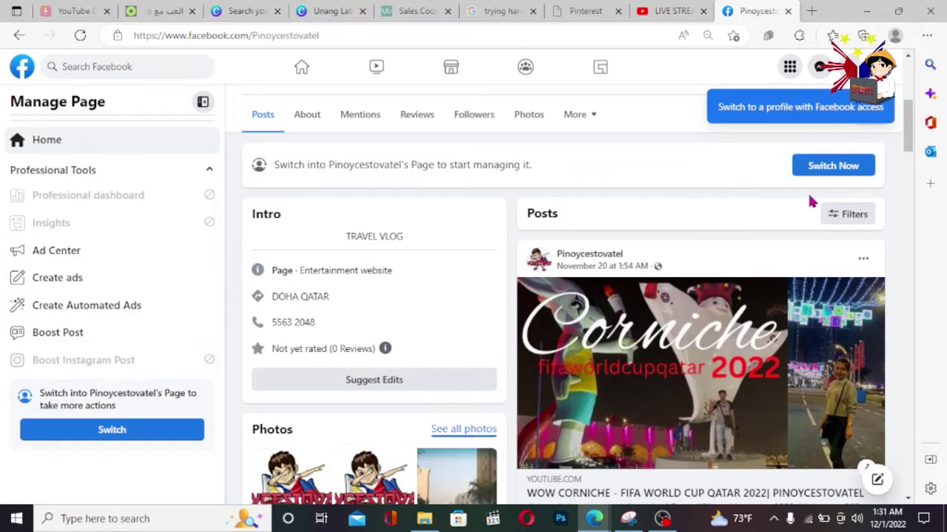
scroll(718, 232, "up", 4)
scroll(421, 268, "down", 2)
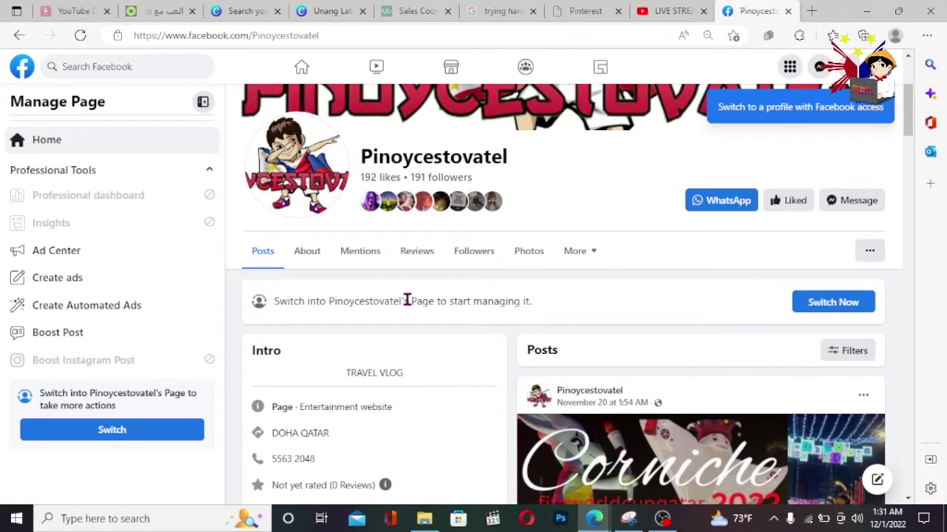
left_click(844, 301)
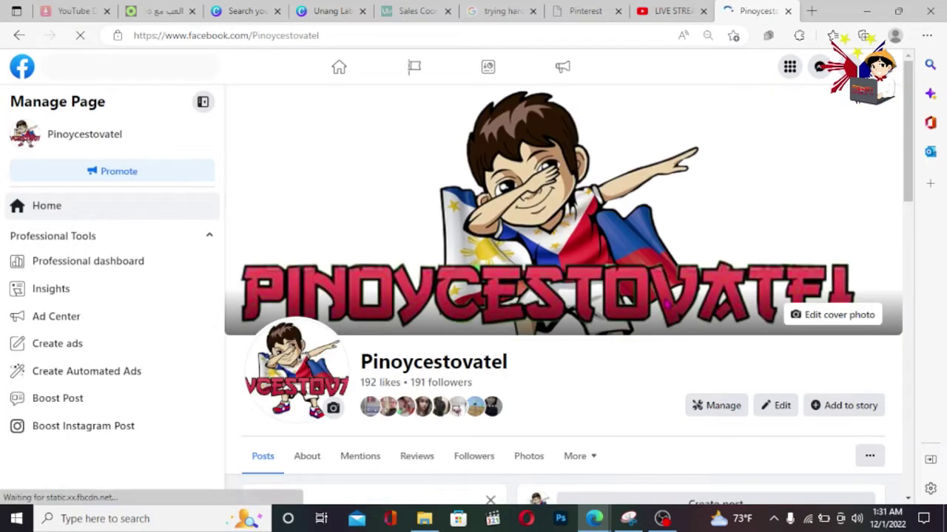
- Start a live video from the page and select the Go live option without a test broadcast
scroll(607, 408, "down", 3)
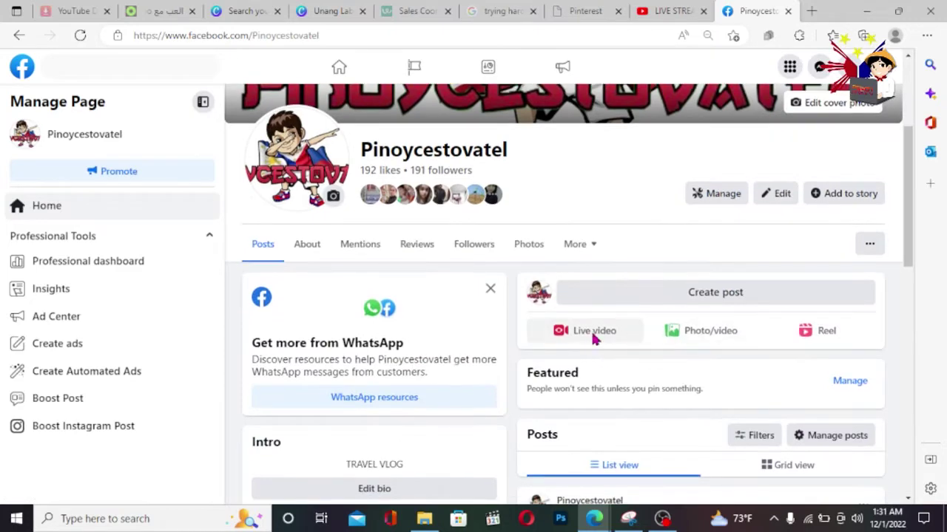
left_click(594, 339)
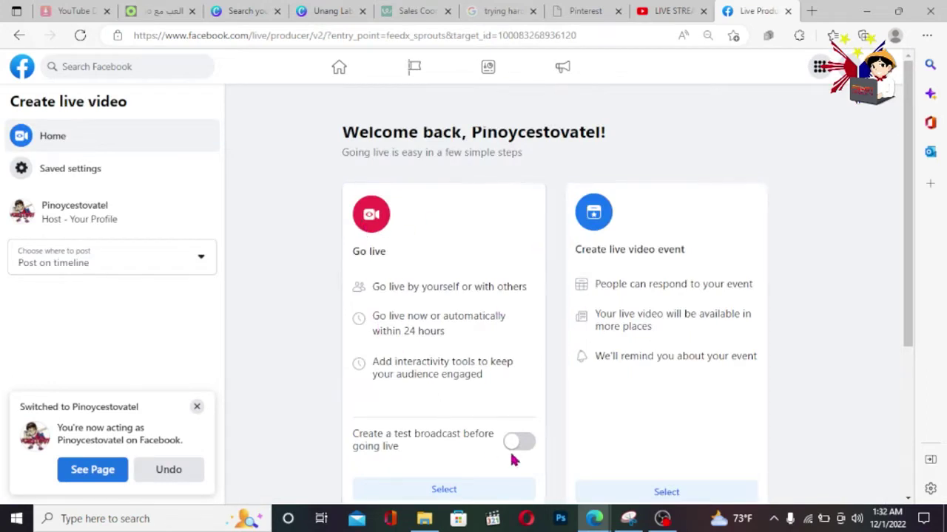
scroll(480, 414, "down", 3)
left_click(461, 257)
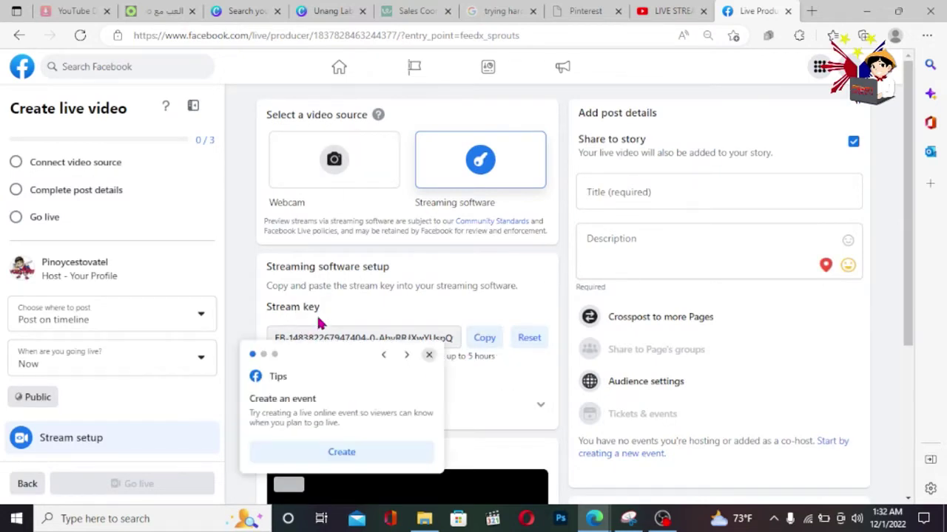
- Close the remaining tips over the streaming software setup and copy the stream key
left_click(407, 356)
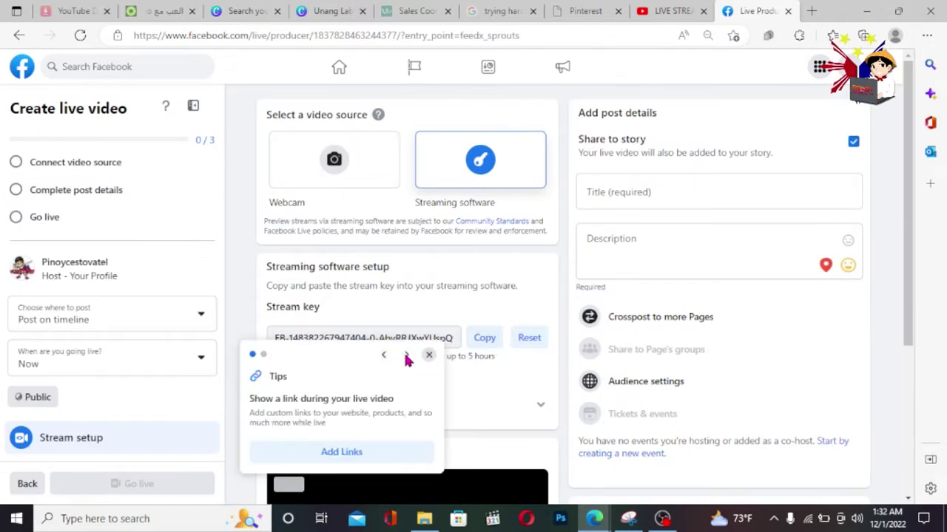
left_click(428, 355)
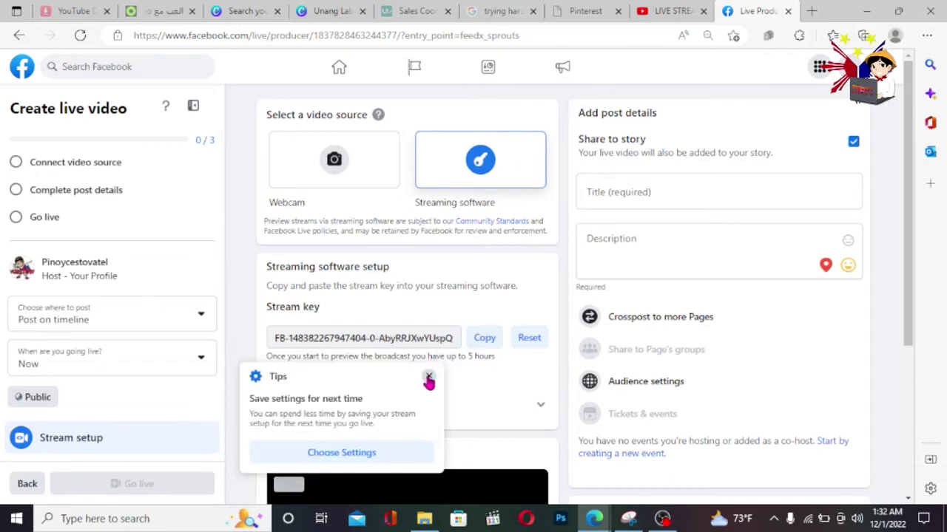
left_click(428, 379)
left_click(484, 339)
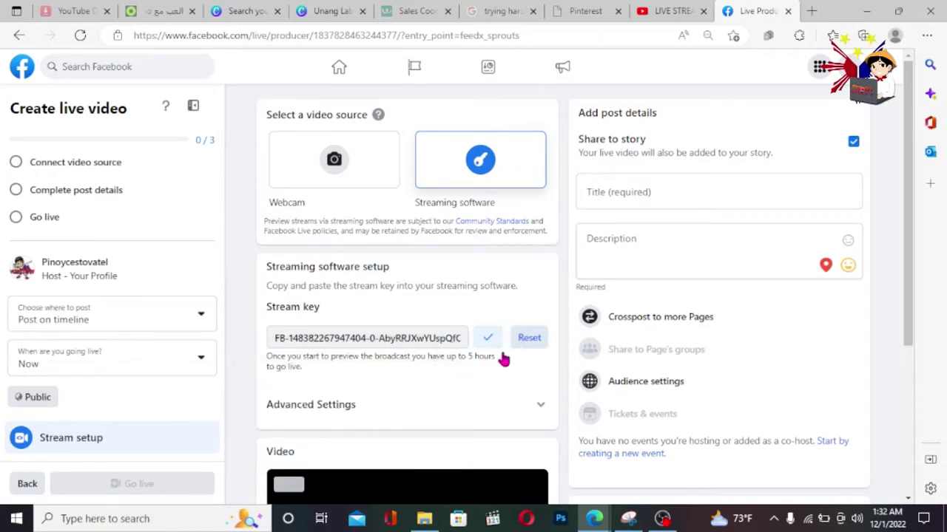
- Switch to OBS Studio and set the streaming service to Facebook Live in the stream settings
left_click(662, 518)
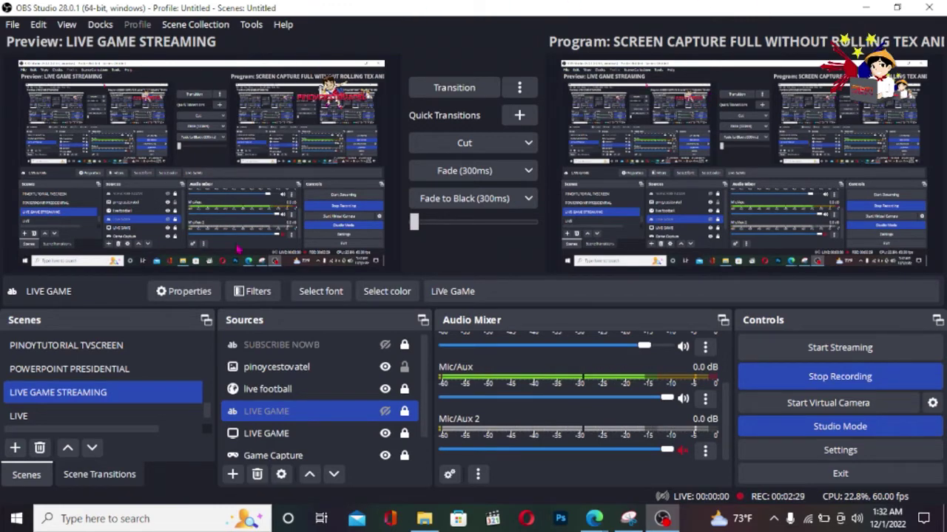
left_click(828, 453)
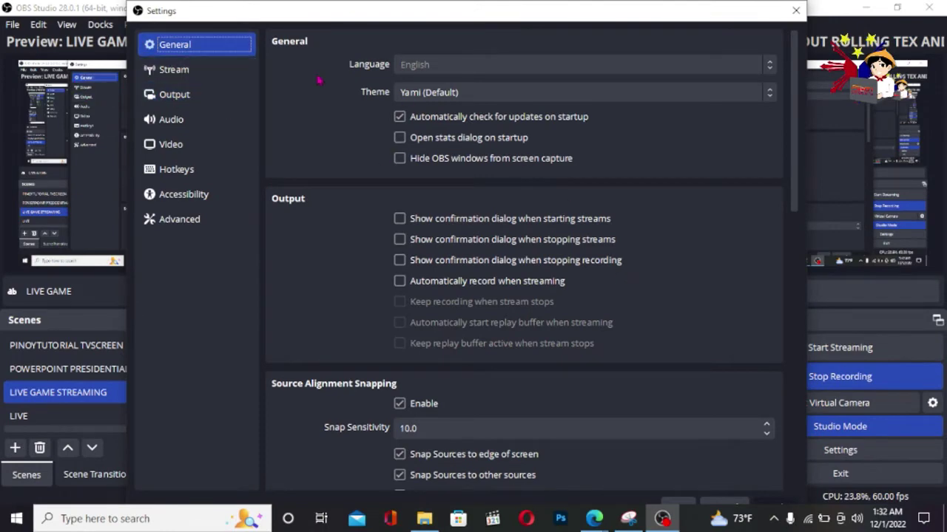
left_click(187, 70)
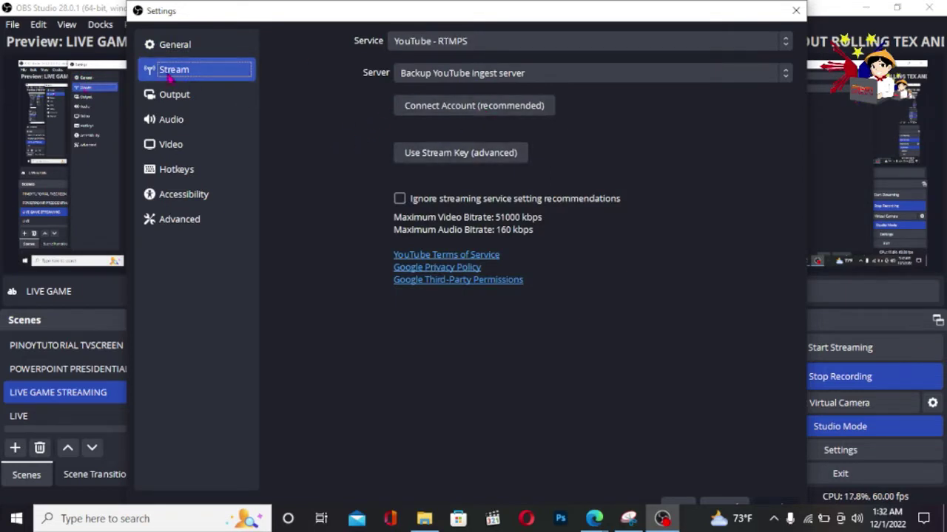
left_click(777, 41)
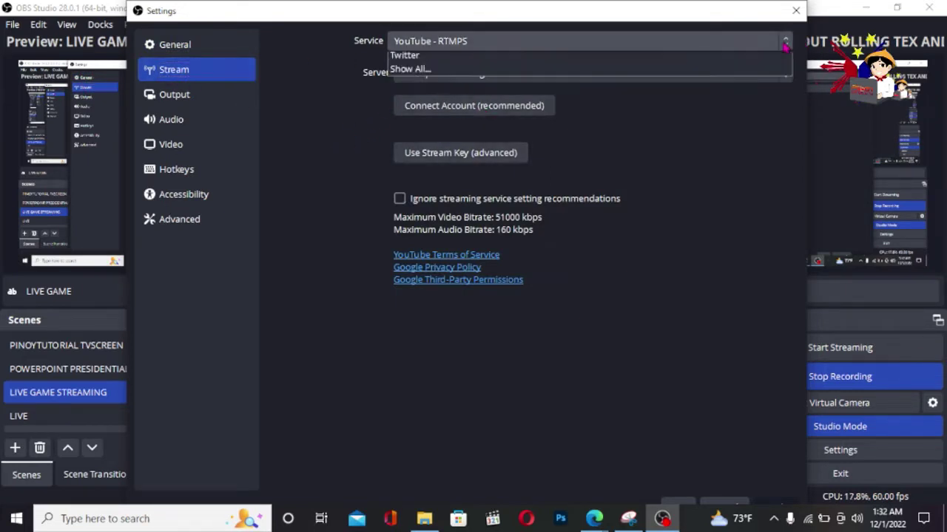
left_click(664, 103)
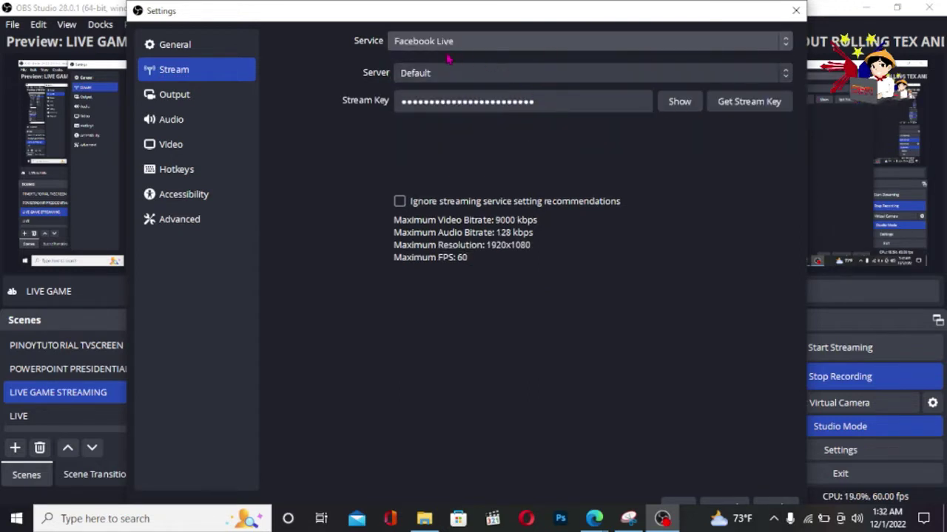
- Replace the existing stream key in the stream settings with the copied Facebook stream key
left_click_drag(560, 102, 273, 102)
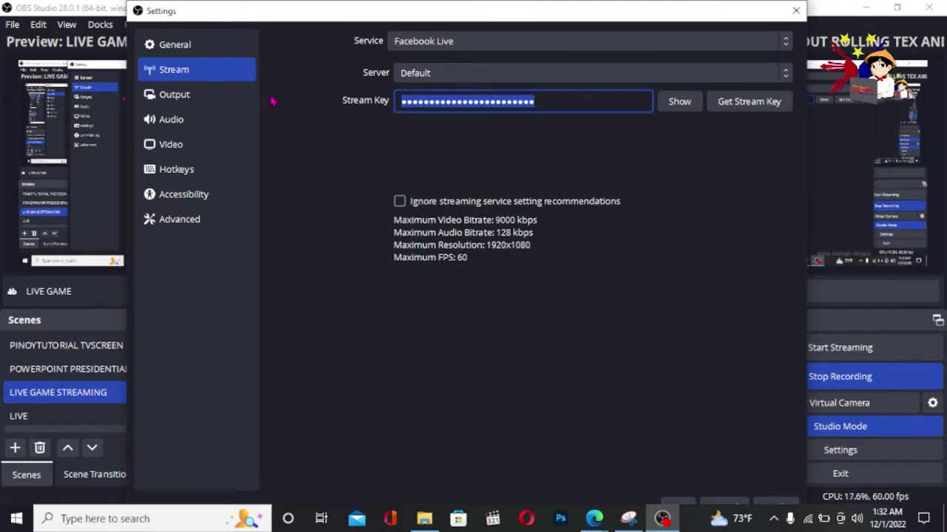
key("ctrl+v")
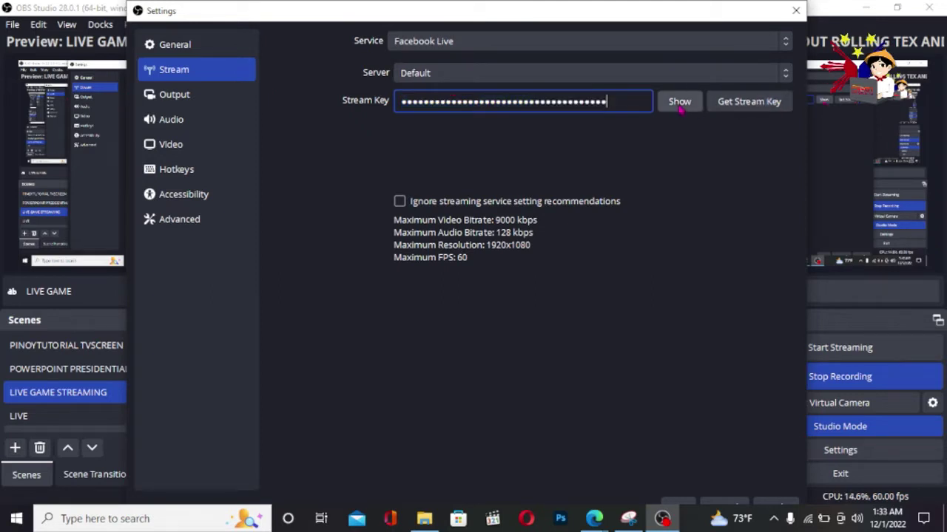
right_click(631, 105)
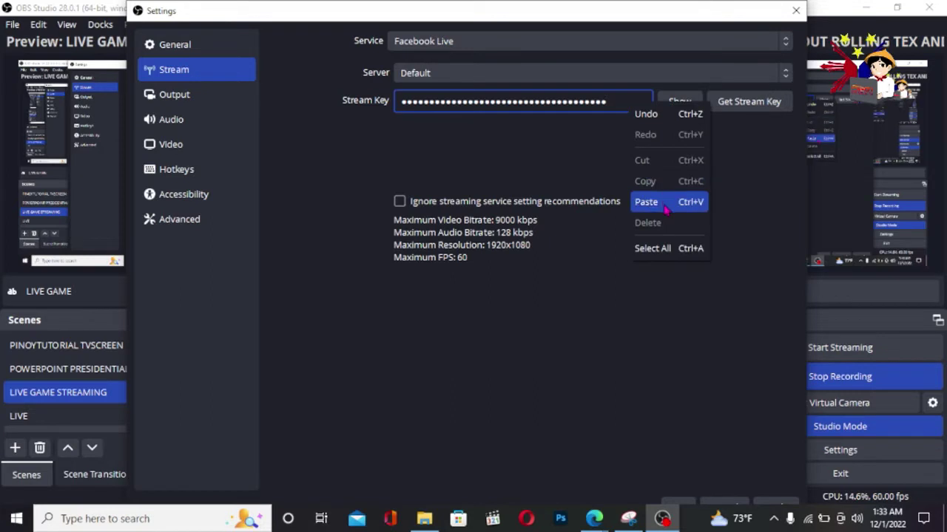
left_click(747, 106)
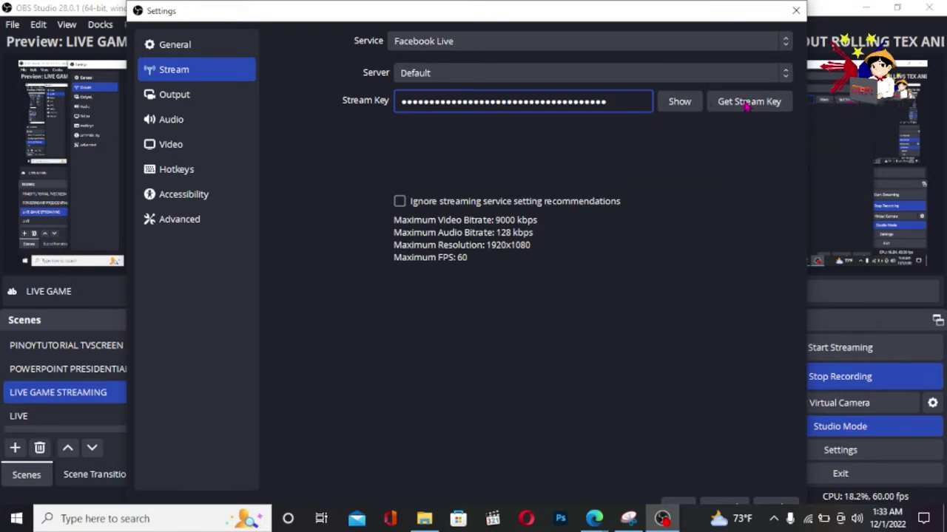
- View Facebook's page for getting a stream key, close that browser, and select the entire stream key entry in OBS Studio
left_click(749, 107)
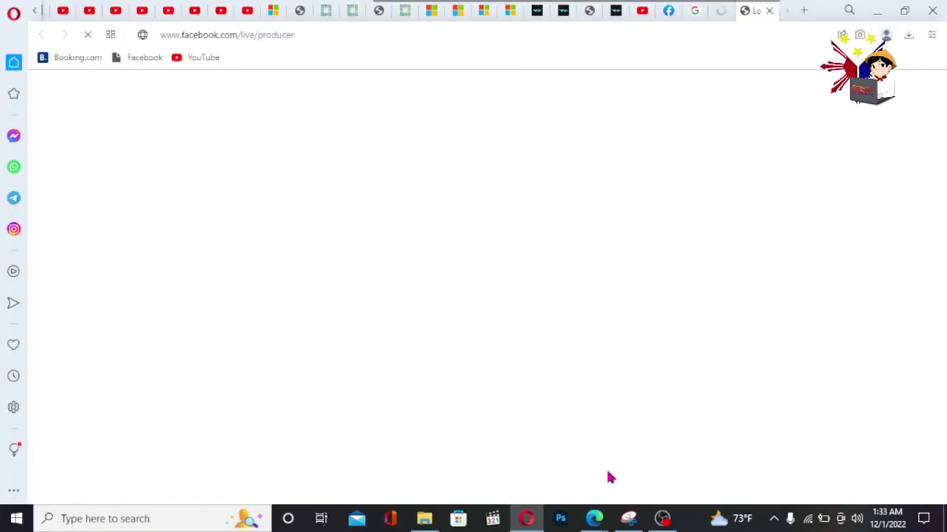
left_click(933, 11)
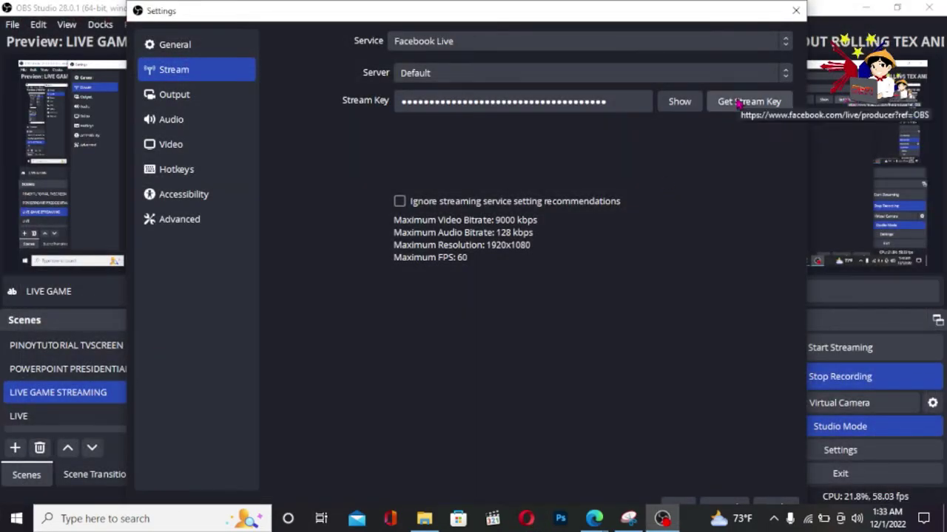
left_click(628, 101)
key("ctrl+a")
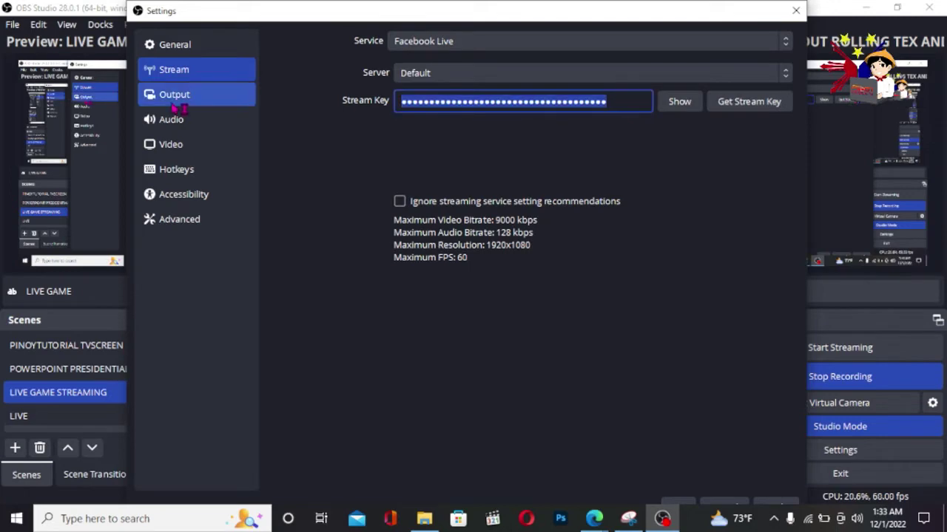
- Paste the copied Facebook stream key over the selected entry and close the settings, saving the changes
key("ctrl+v")
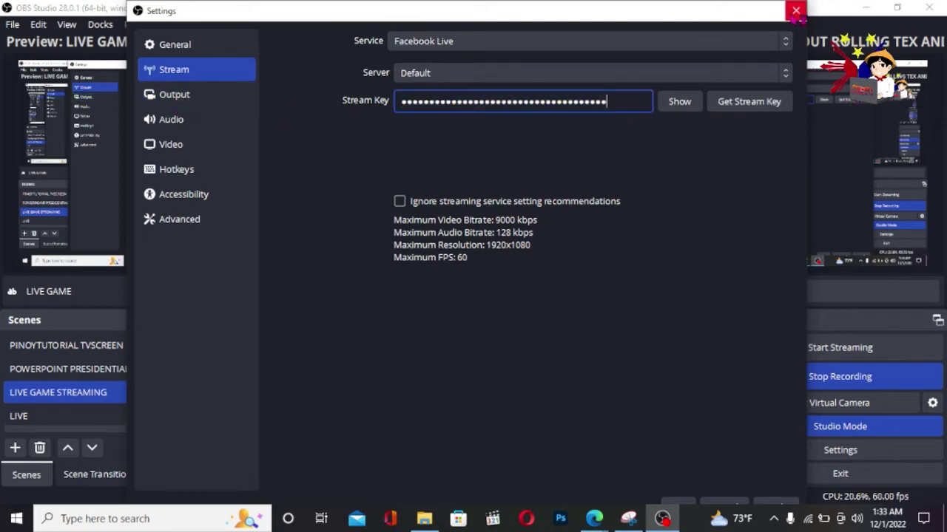
left_click(795, 11)
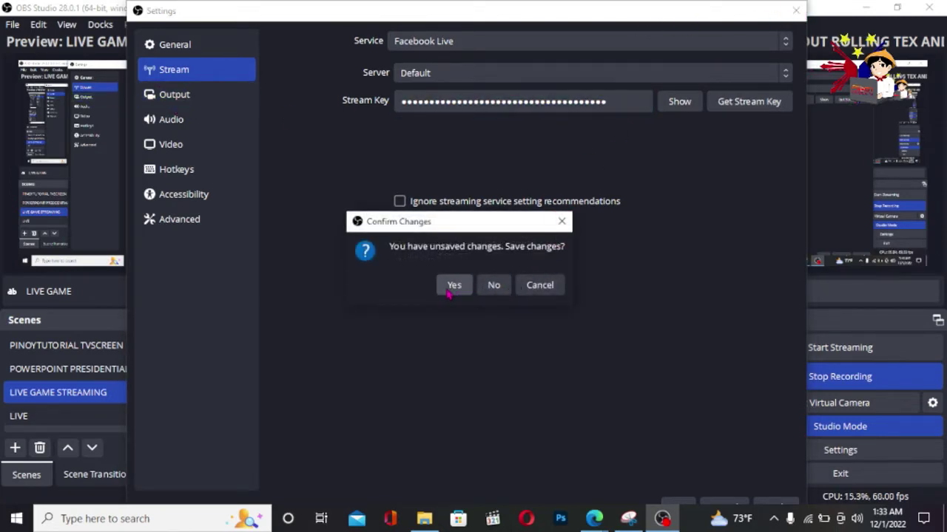
left_click(453, 288)
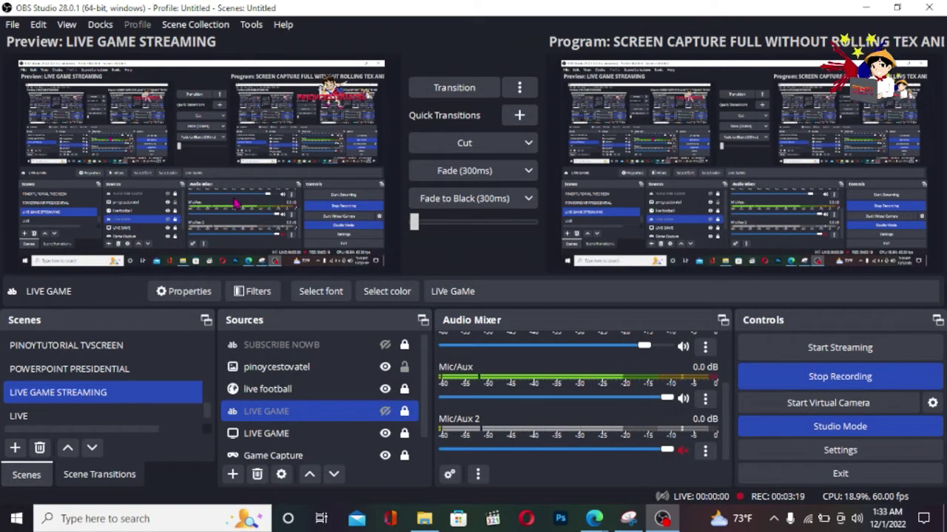
- Look through the previews of the available scenes, including INTRO IMAGE, SCREENSHOT, POWERPOINT PRESIDENTIAL, PTTVLOGO and LIVE
left_click(137, 345)
scroll(142, 366, "up", 2)
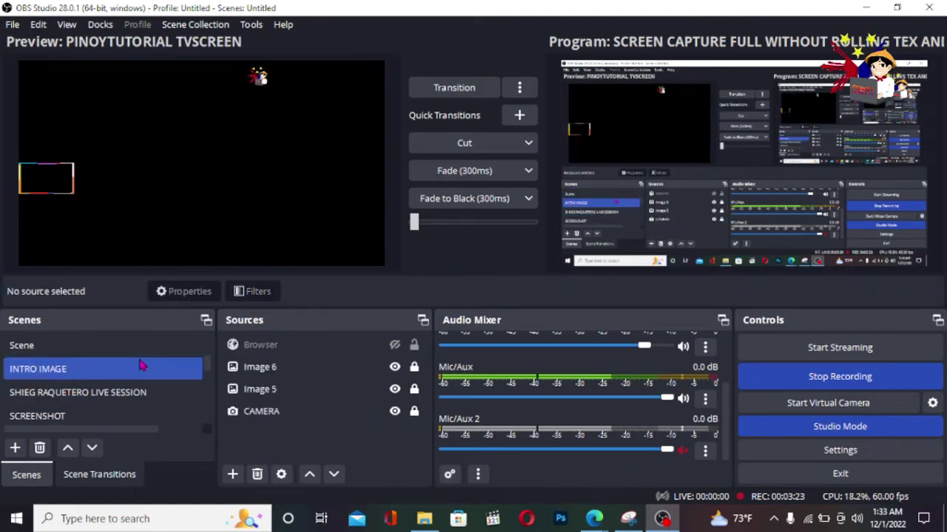
left_click(119, 392)
left_click(107, 416)
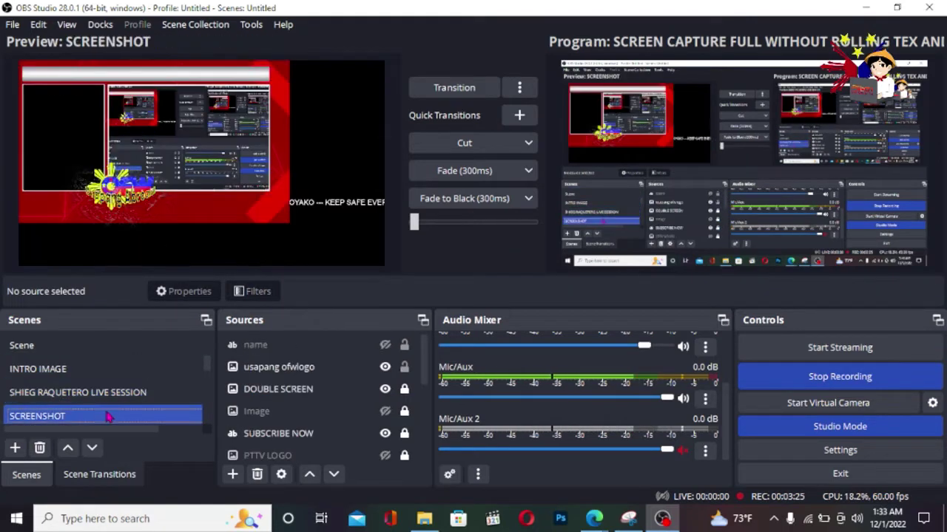
left_click(111, 368)
scroll(118, 368, "down", 2)
left_click(120, 366)
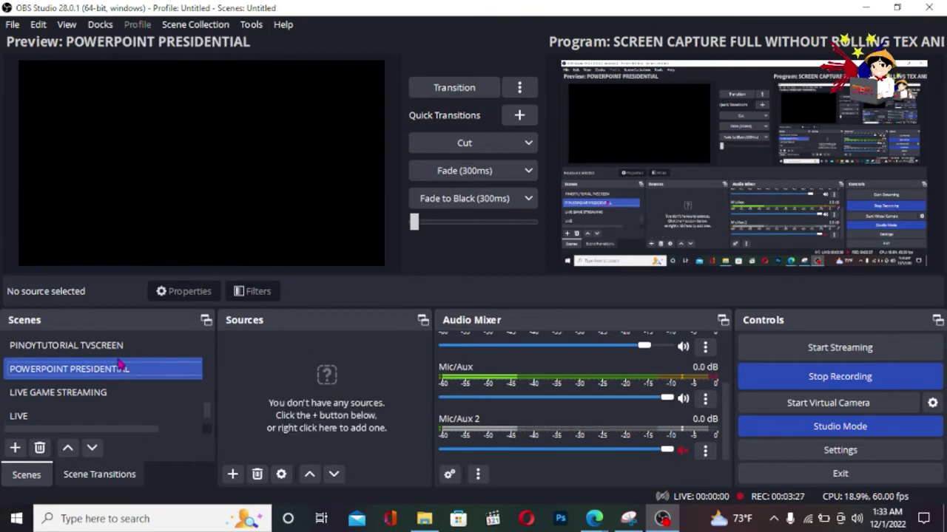
left_click(118, 346)
scroll(122, 370, "up", 1)
left_click(133, 392)
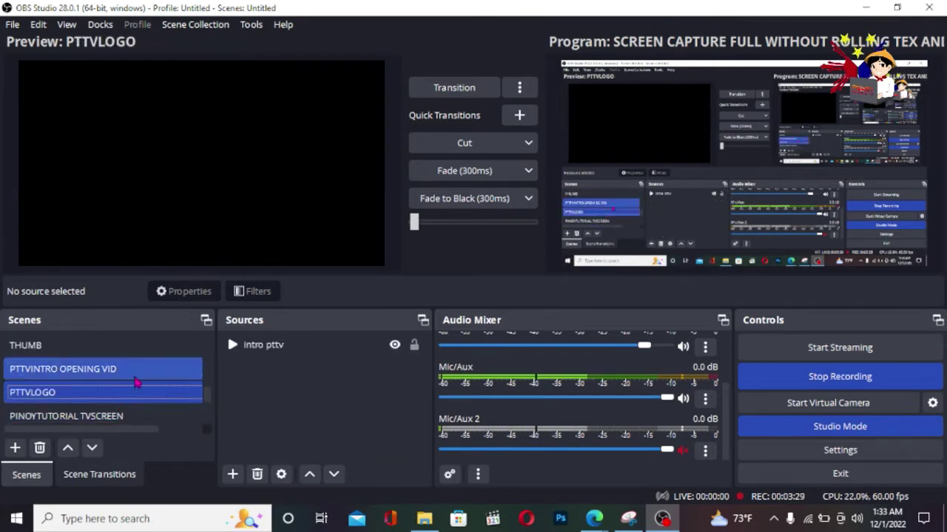
left_click(135, 374)
scroll(122, 385, "down", 3)
left_click(116, 393)
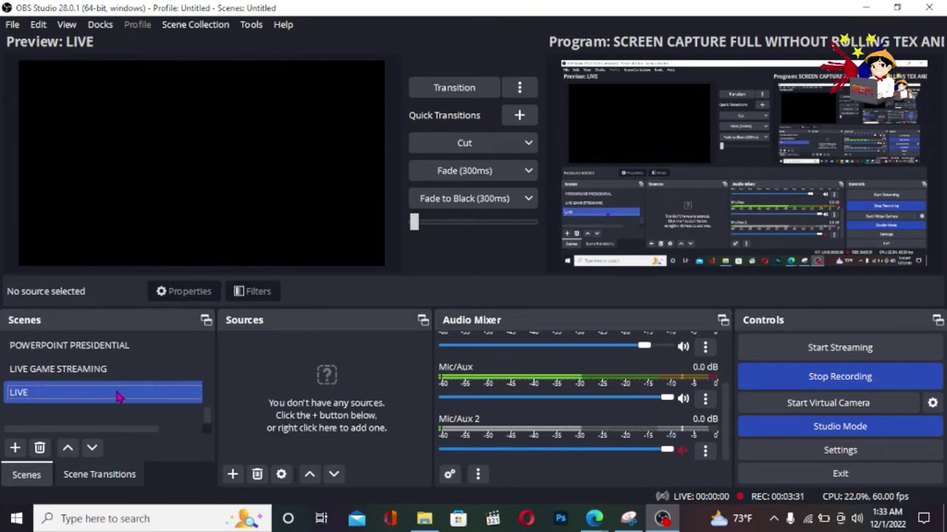
- Compare the last three scenes and load LIVE GAME STREAMING into the preview
left_click(139, 373)
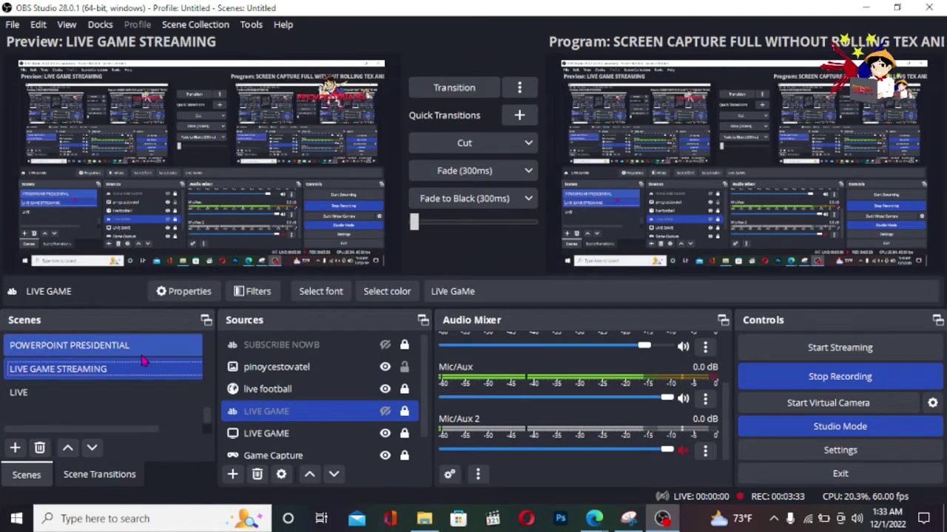
left_click(131, 345)
left_click(130, 392)
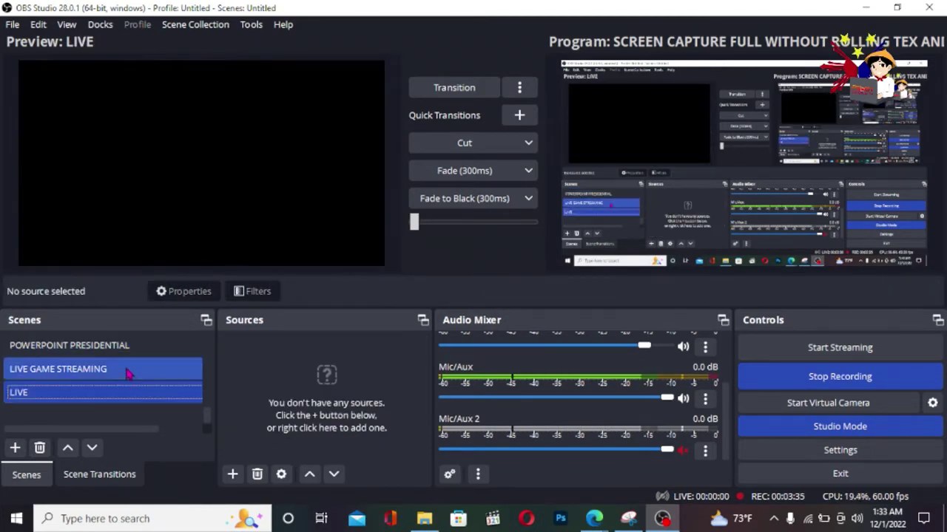
left_click(127, 374)
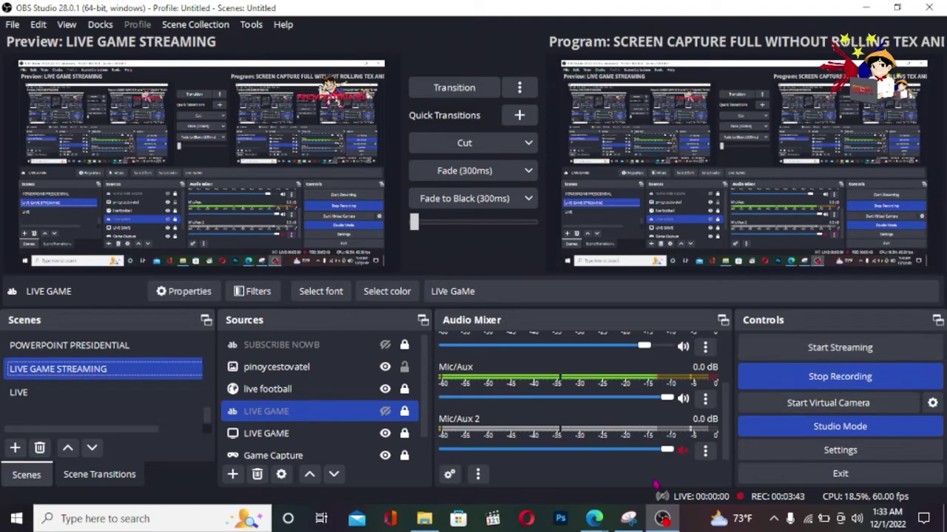
- Switch to Facebook's Live Producer page in Edge and examine the video preview area and the stream setup options
left_click(594, 519)
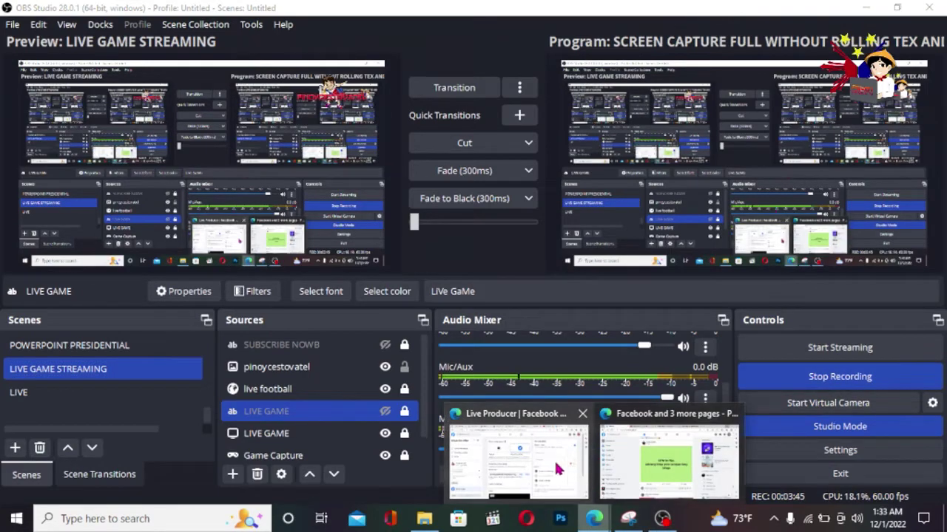
left_click(567, 469)
scroll(406, 376, "down", 3)
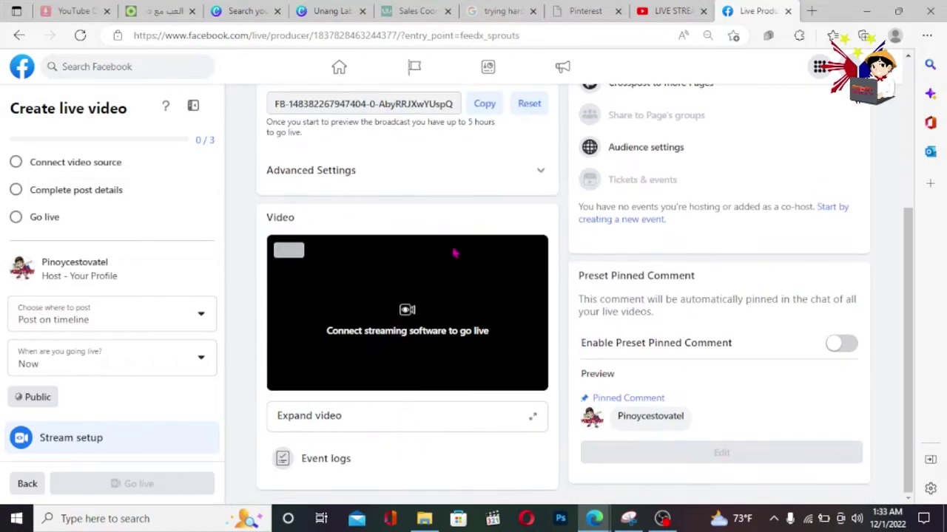
scroll(112, 343, "down", 2)
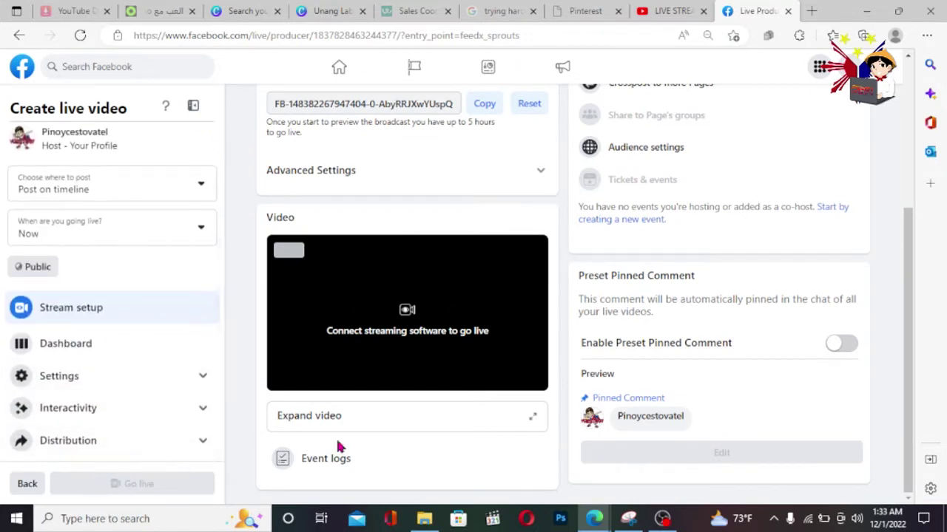
mouse_move(665, 522)
scroll(524, 285, "up", 2)
scroll(560, 320, "up", 1)
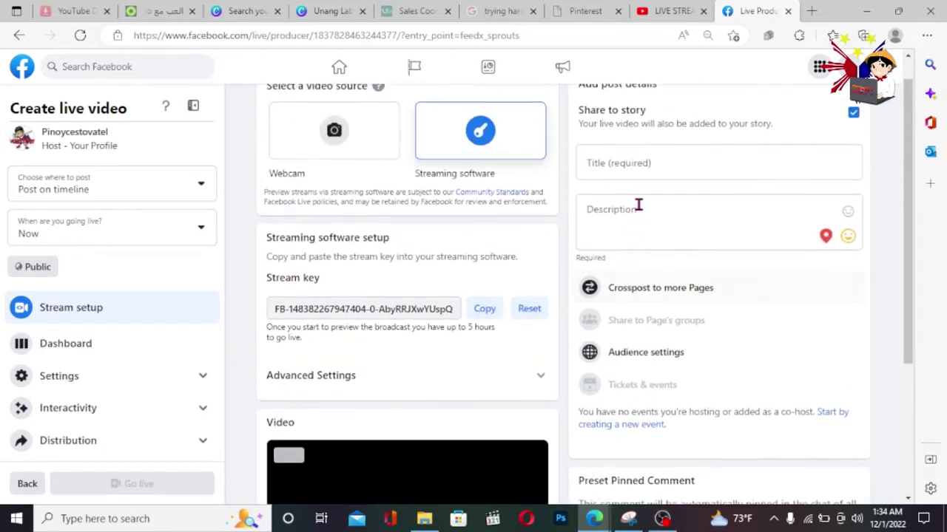
- Examine the live video's title and description fields and the requirement for going live
left_click(660, 162)
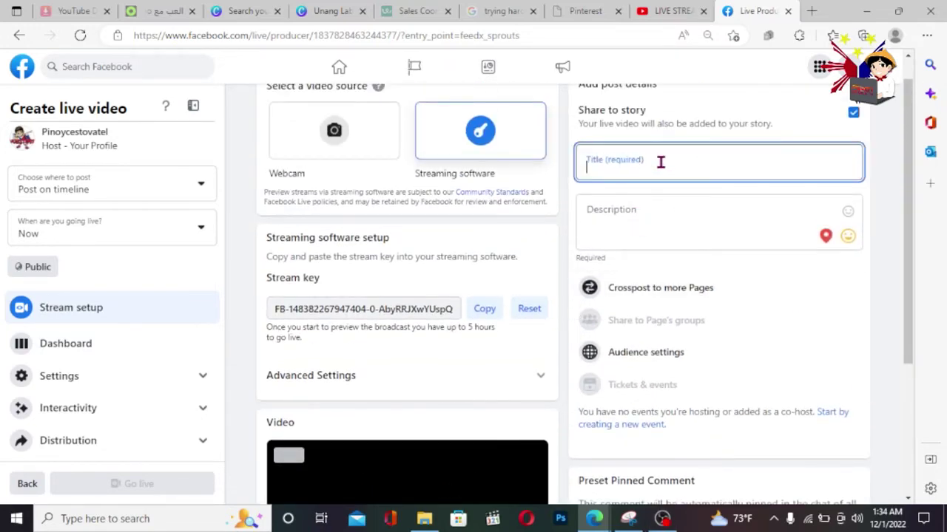
left_click(662, 210)
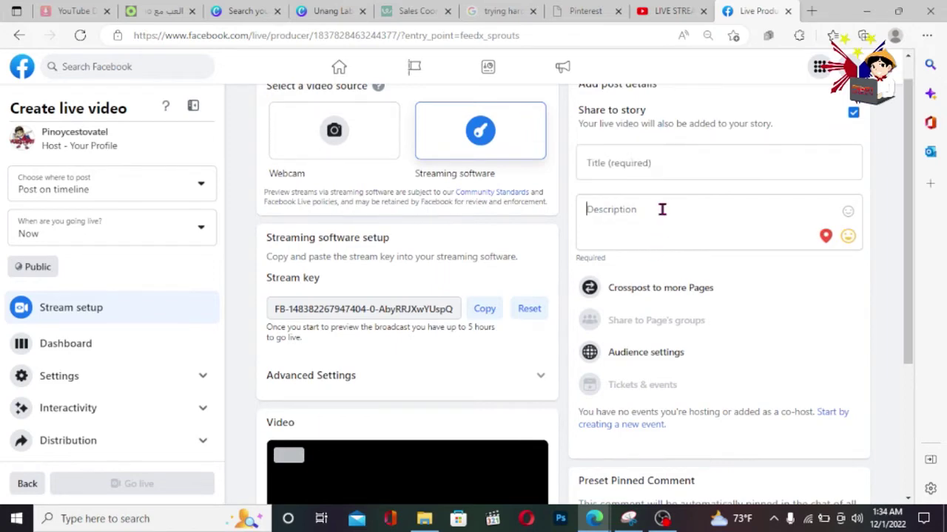
left_click(661, 161)
scroll(642, 237, "down", 3)
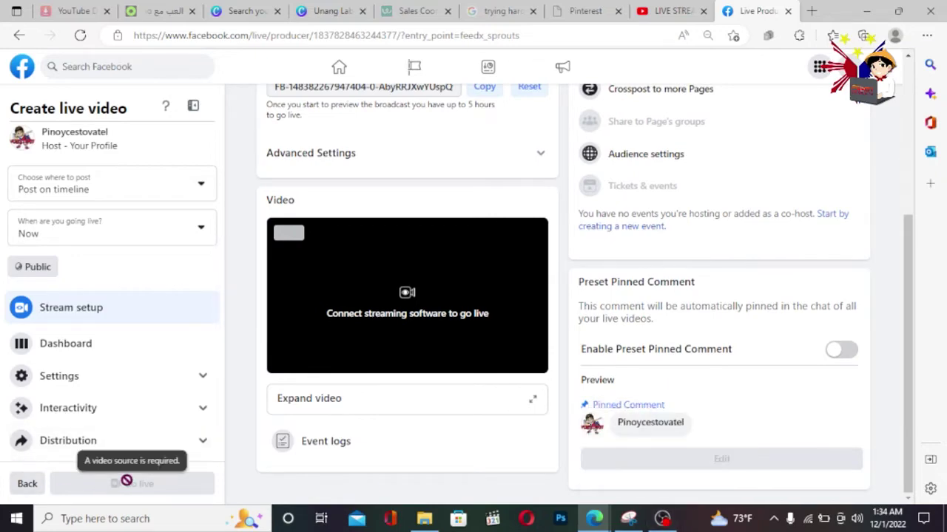
- Check OBS Studio briefly, return to Facebook's Live Producer, and review the post details, video preview and preset pinned comment settings
left_click(664, 520)
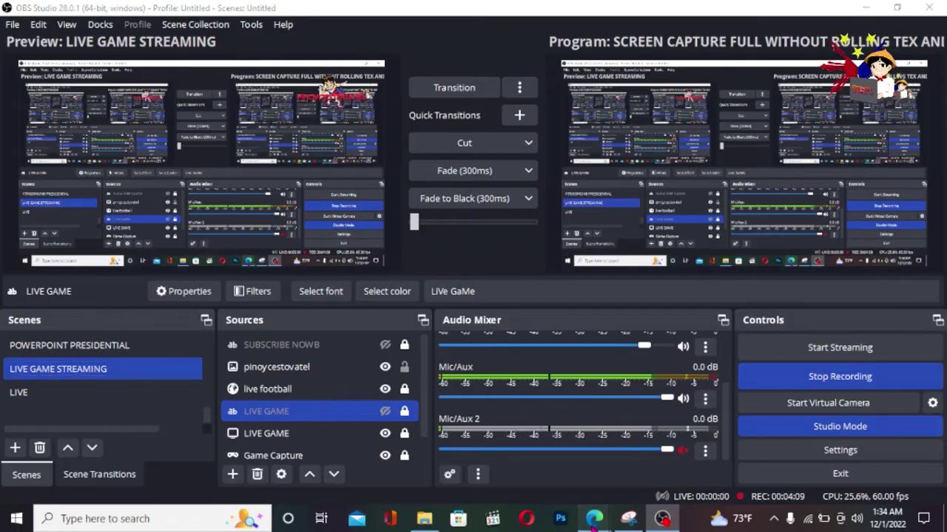
mouse_move(593, 518)
left_click(525, 462)
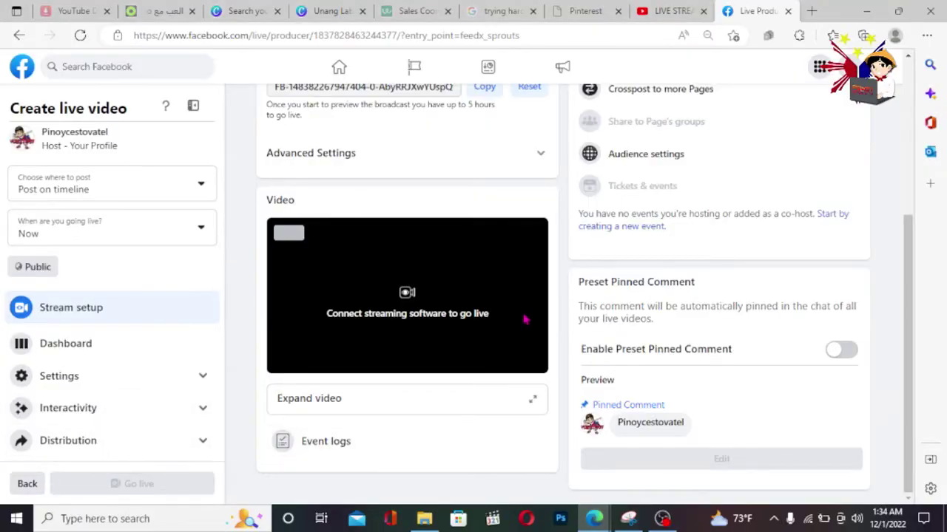
scroll(621, 309, "up", 3)
scroll(620, 309, "up", 1)
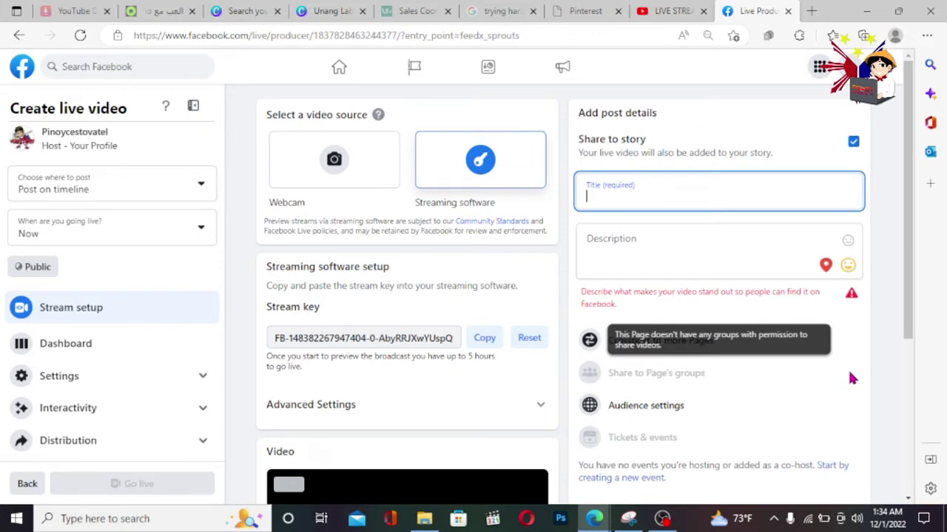
scroll(729, 361, "down", 3)
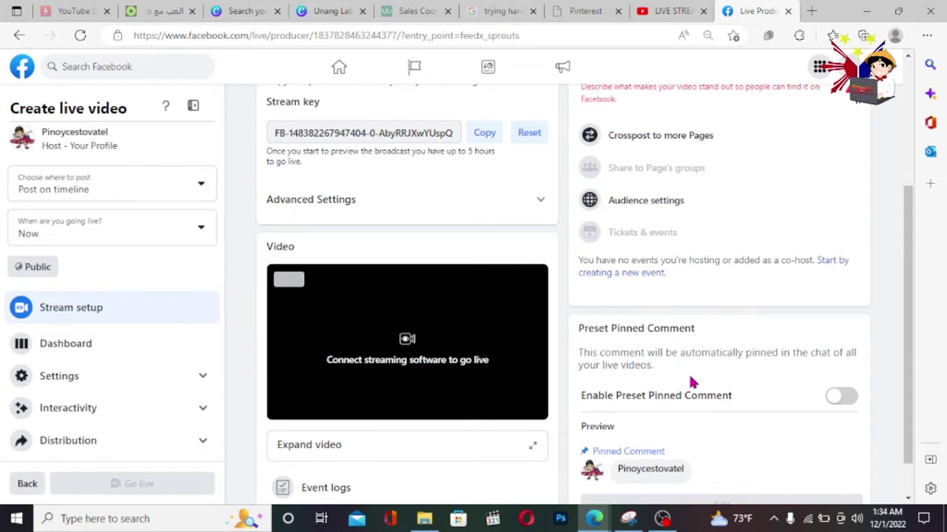
scroll(691, 382, "up", 1)
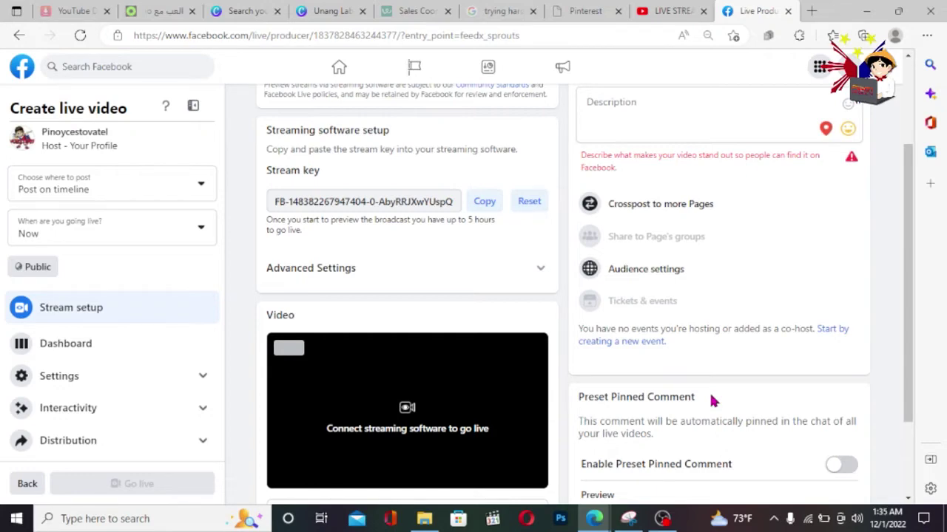
scroll(712, 401, "down", 2)
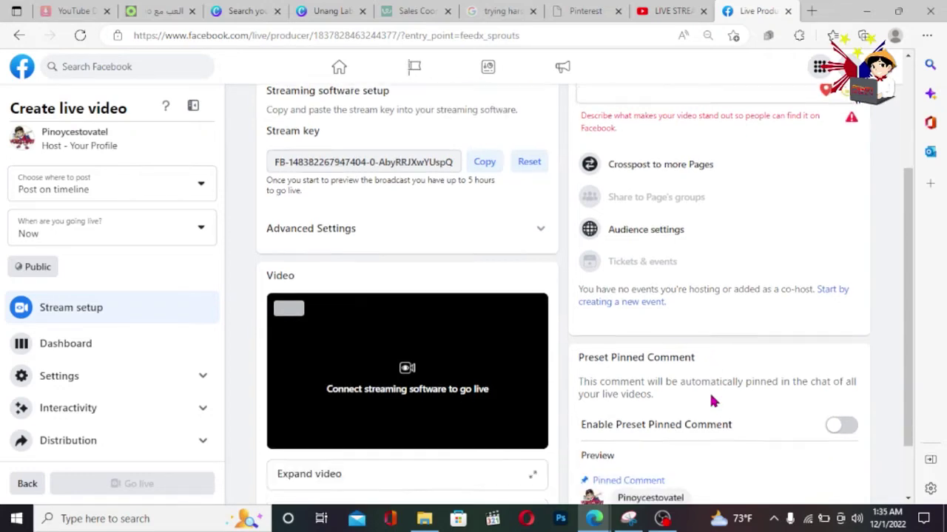
scroll(712, 401, "up", 3)
scroll(713, 401, "up", 1)
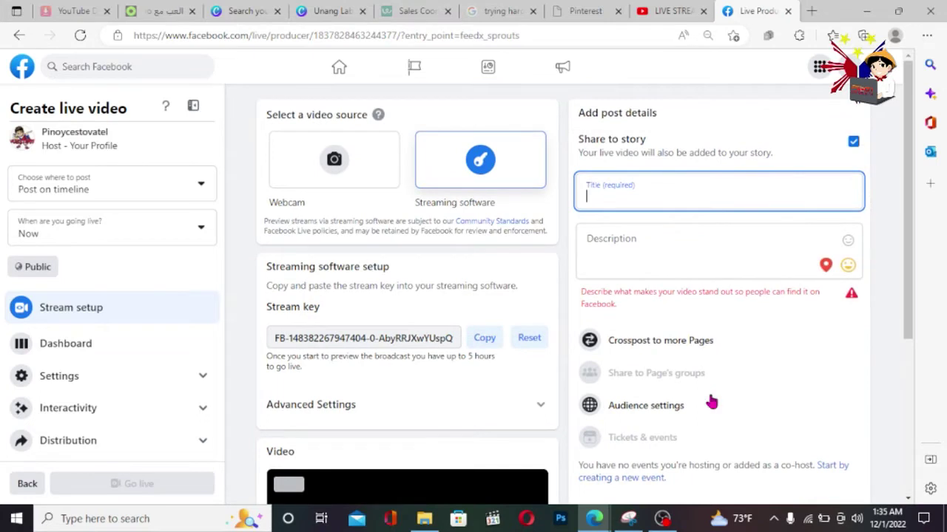
scroll(712, 401, "down", 3)
scroll(712, 400, "down", 1)
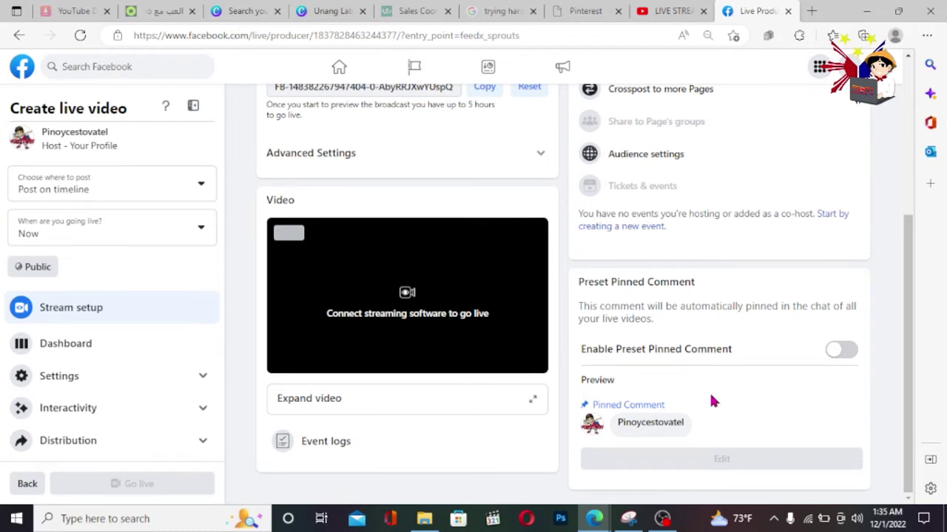
mouse_move(662, 518)
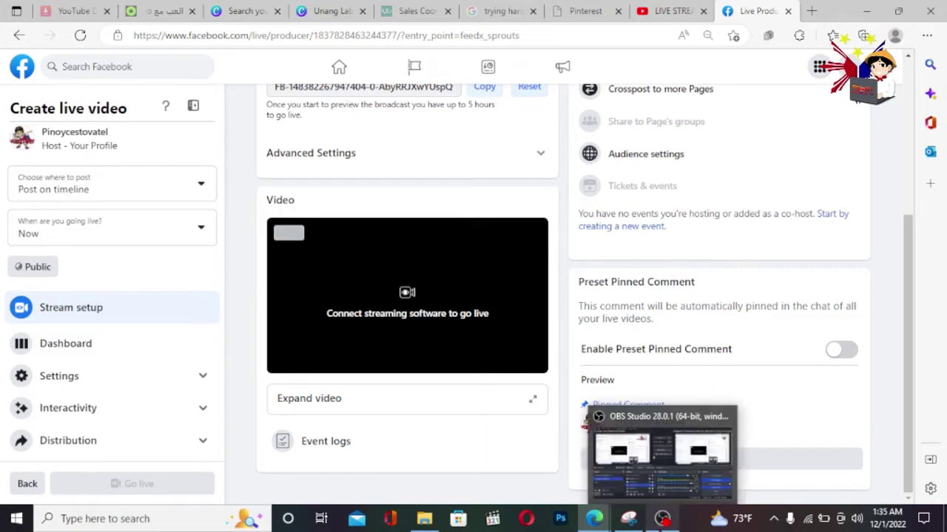
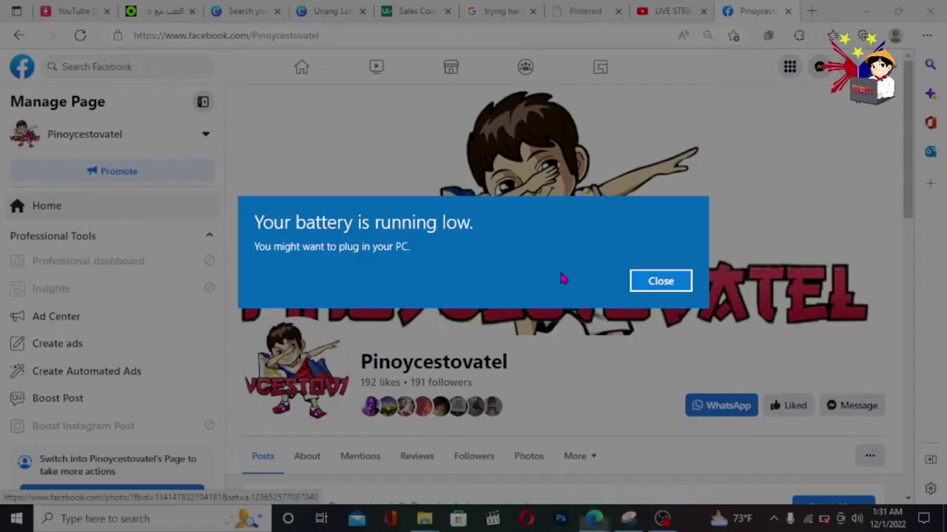
- Dismiss the low-battery warning and the new notification on the Pinoycestovatel Facebook page
left_click(656, 285)
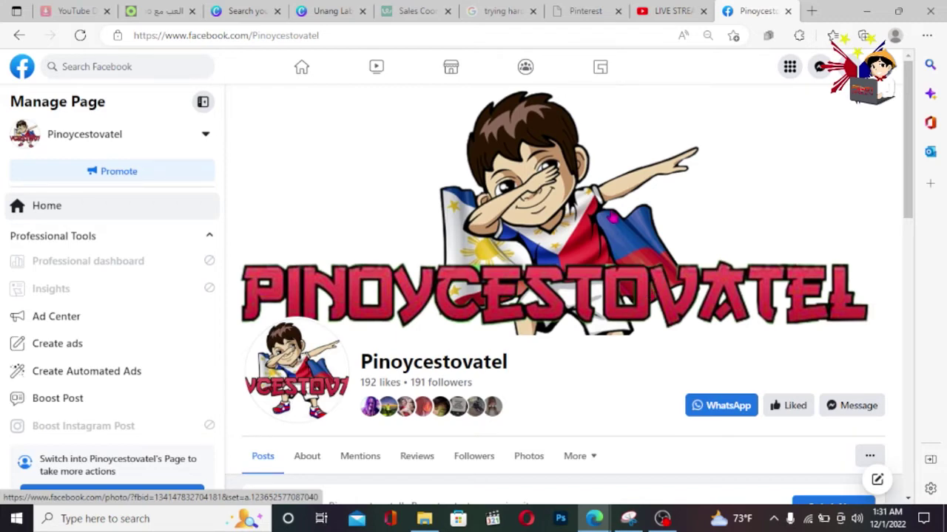
scroll(539, 239, "down", 2)
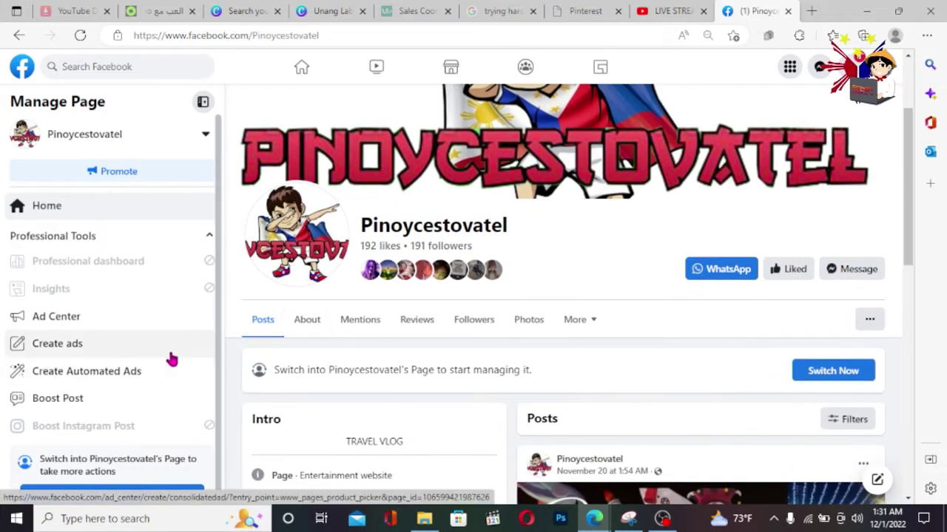
scroll(171, 360, "down", 4)
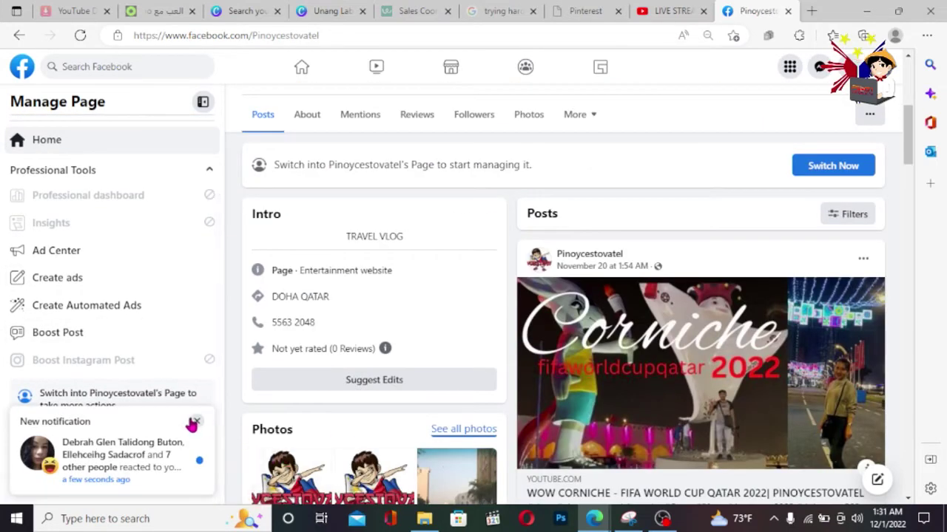
left_click(198, 423)
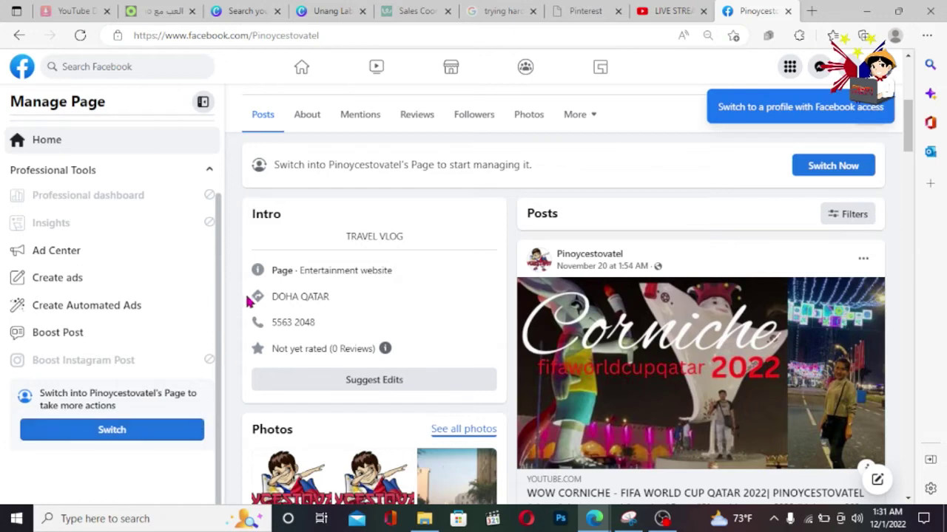
- Switch into Pinoycestovatel's Page to start managing it
scroll(625, 244, "up", 1)
scroll(429, 267, "up", 3)
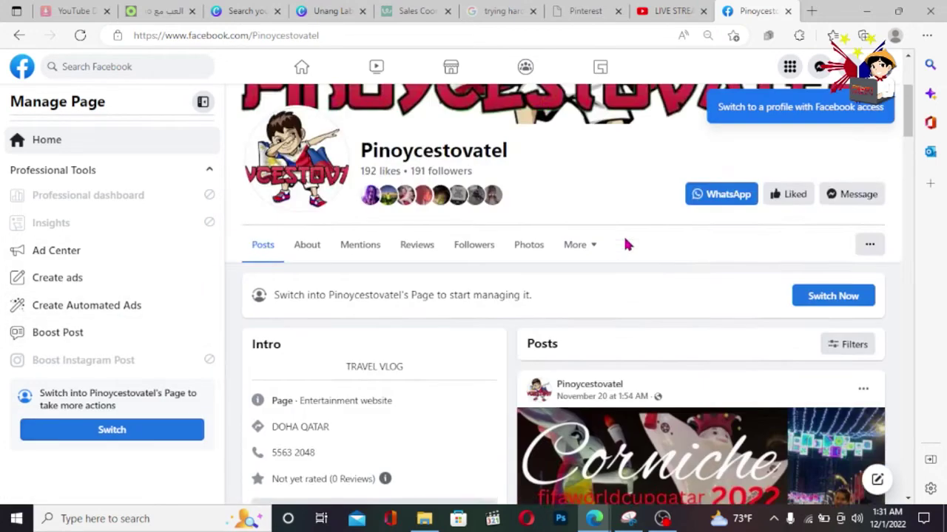
scroll(416, 259, "down", 2)
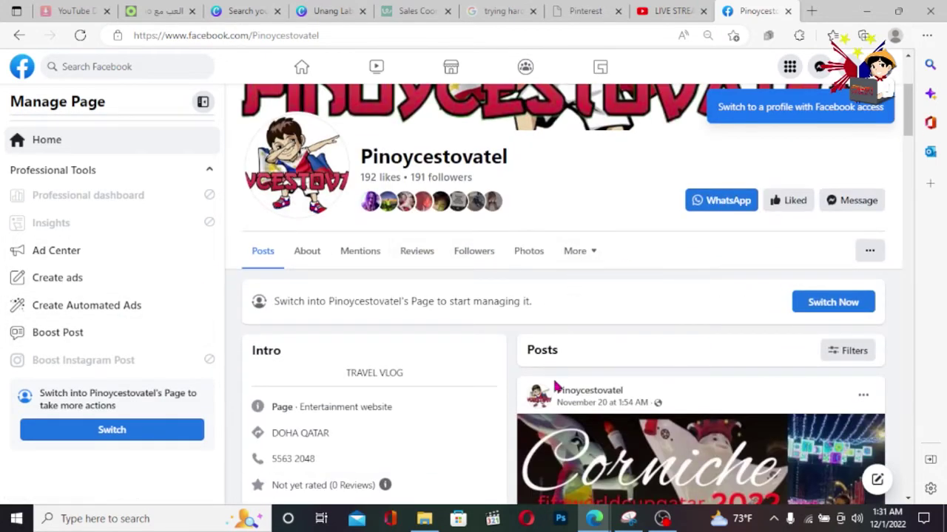
left_click(837, 310)
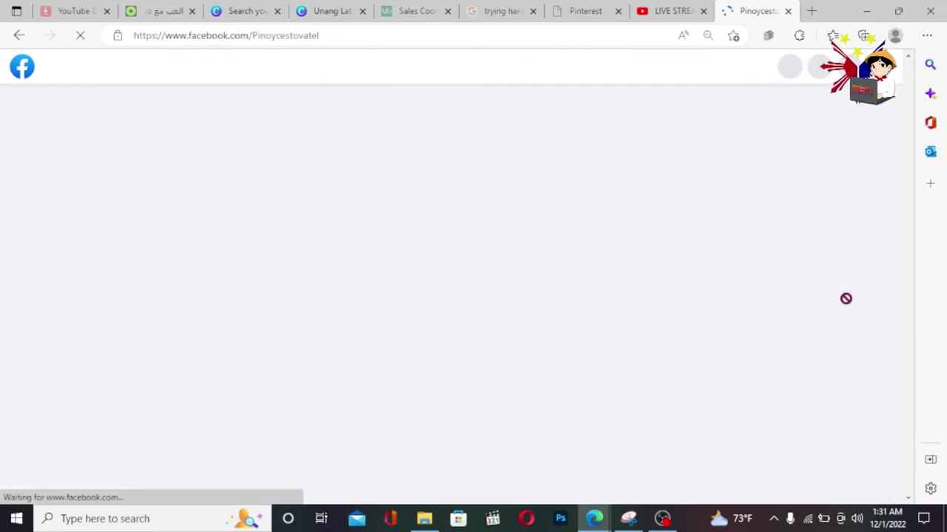
- Start creating a live video from the Pinoycestovatel Page and choose the Go live option without a test broadcast
scroll(606, 476, "down", 3)
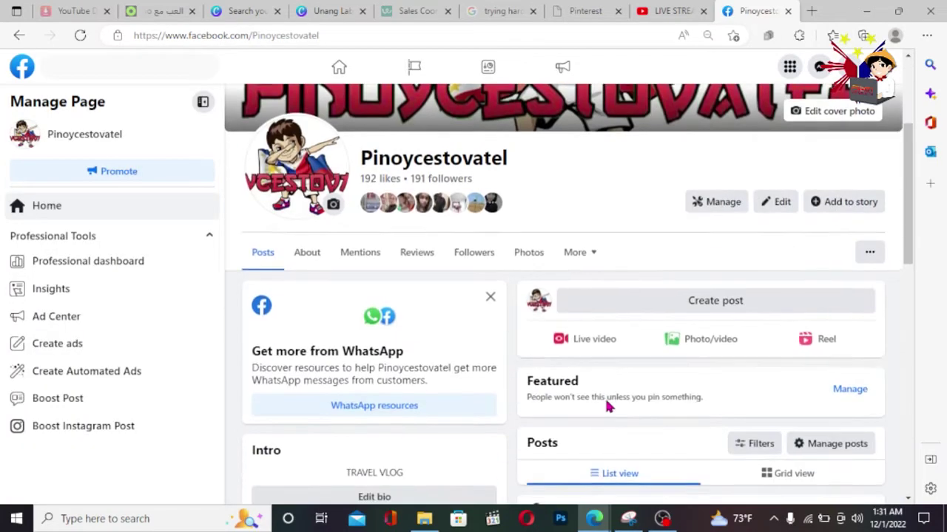
left_click(595, 333)
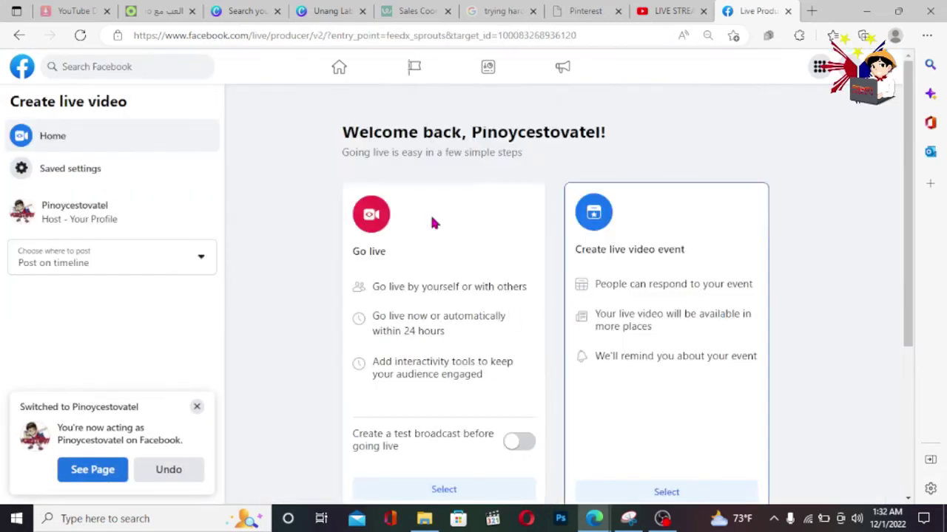
scroll(502, 460, "down", 1)
scroll(502, 460, "down", 2)
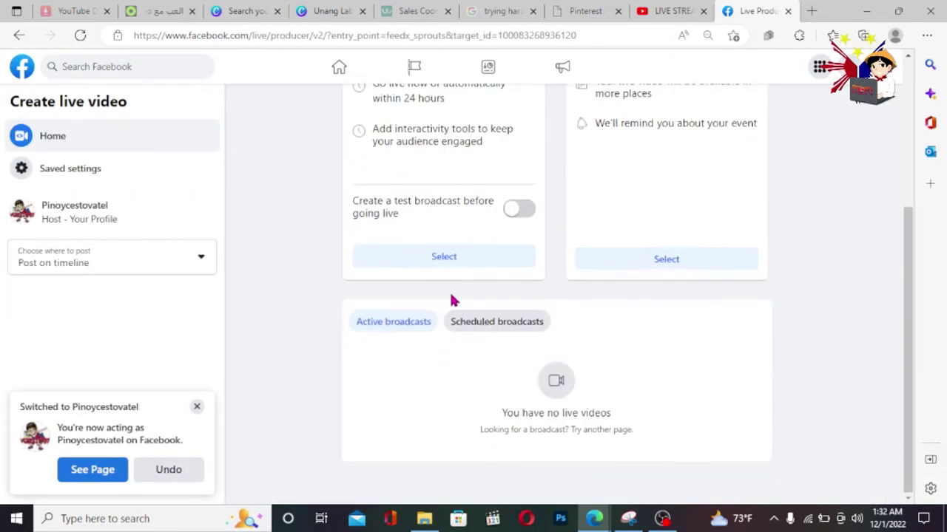
left_click(465, 258)
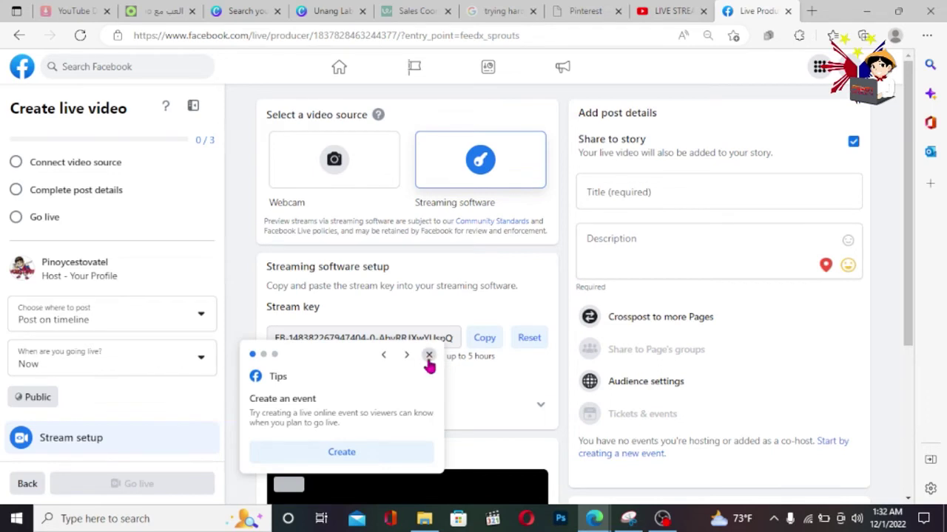
- Dismiss the tips covering the streaming software setup and copy the Page's stream key
left_click(428, 357)
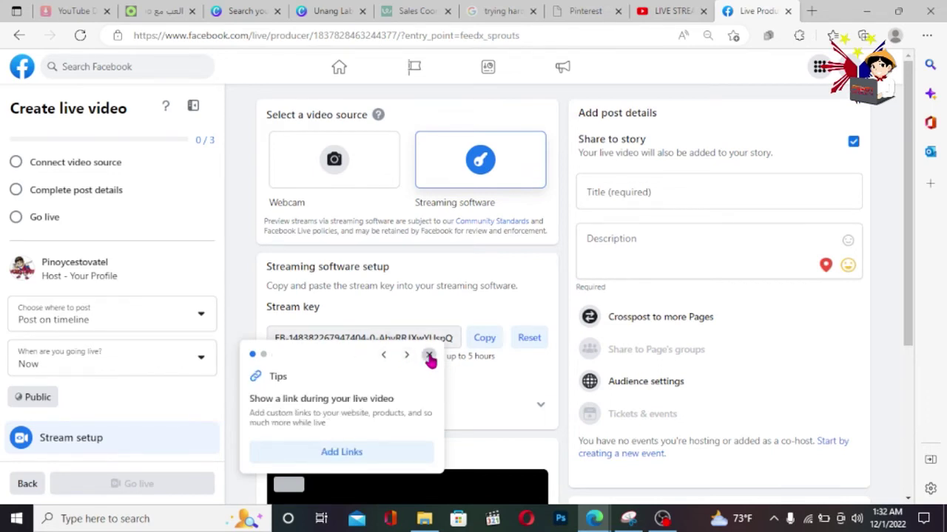
left_click(430, 359)
left_click(427, 379)
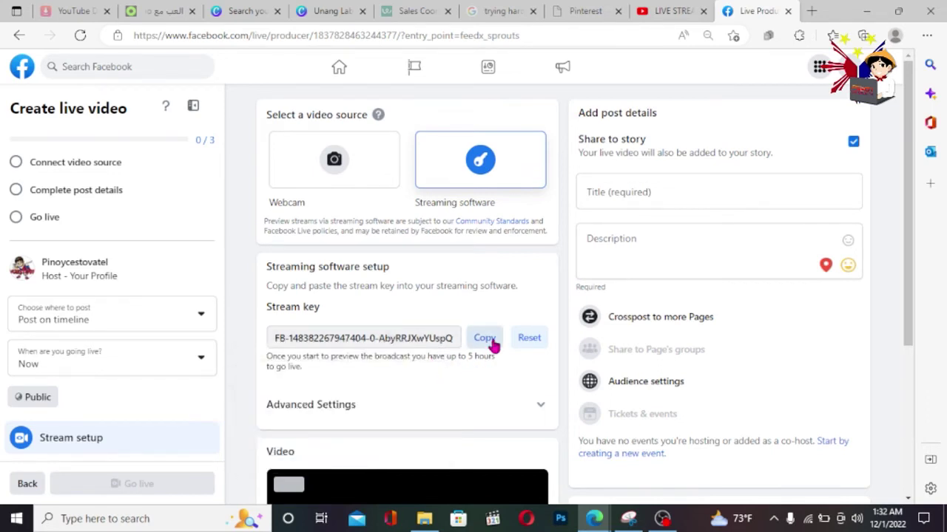
left_click(485, 340)
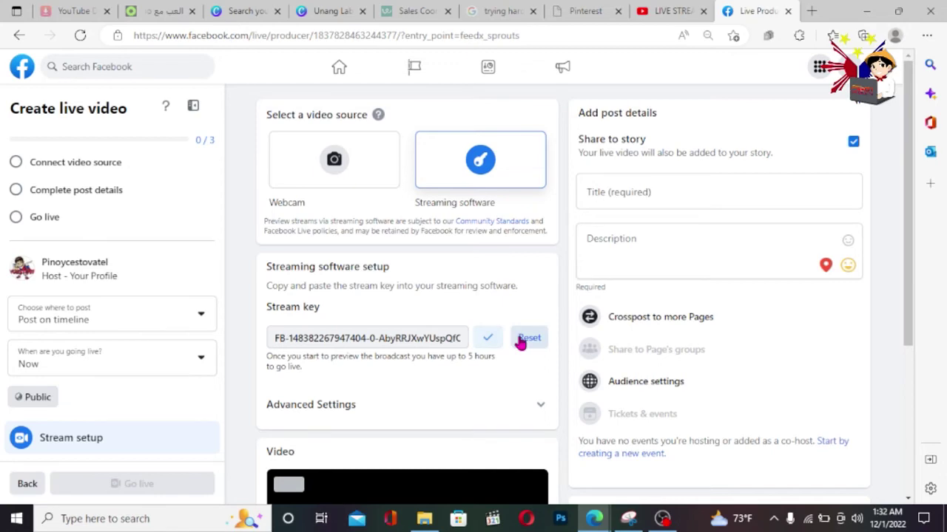
- Switch to OBS Studio and set the streaming service to Facebook Live in the stream settings
left_click(662, 518)
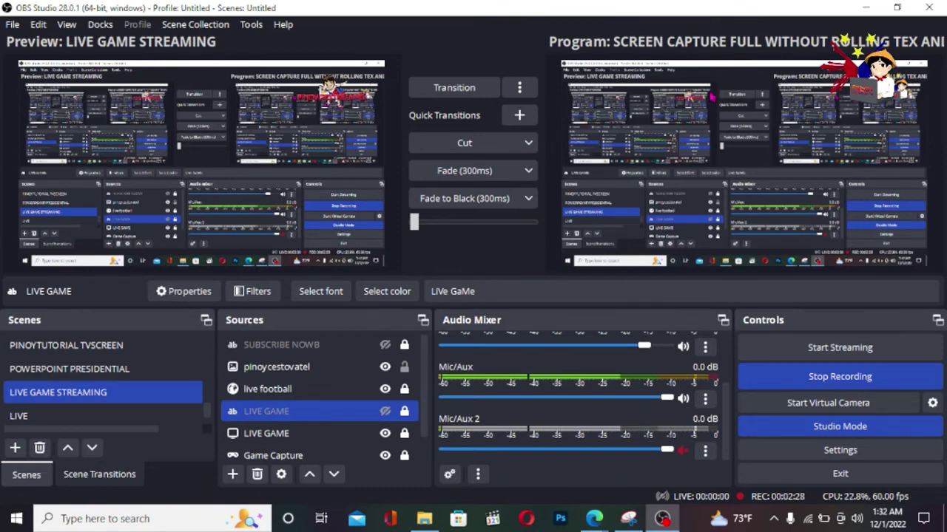
left_click(829, 457)
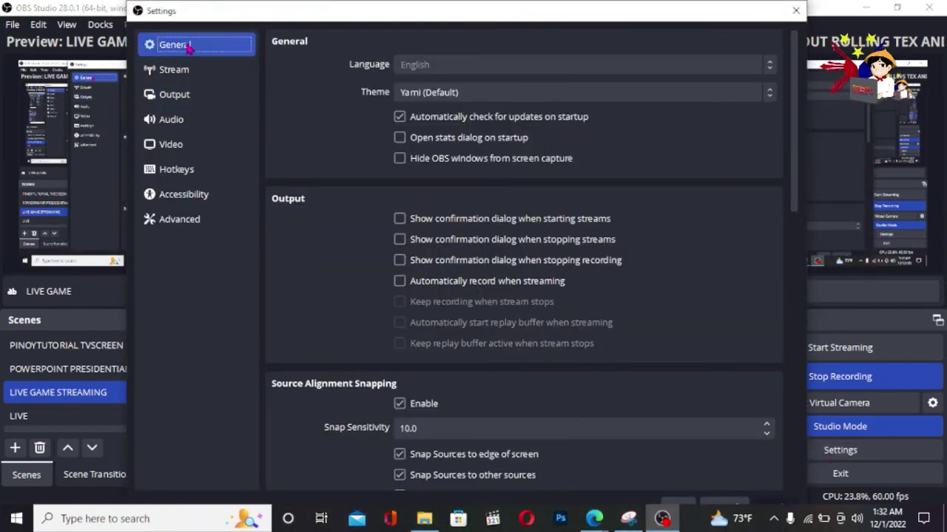
left_click(187, 70)
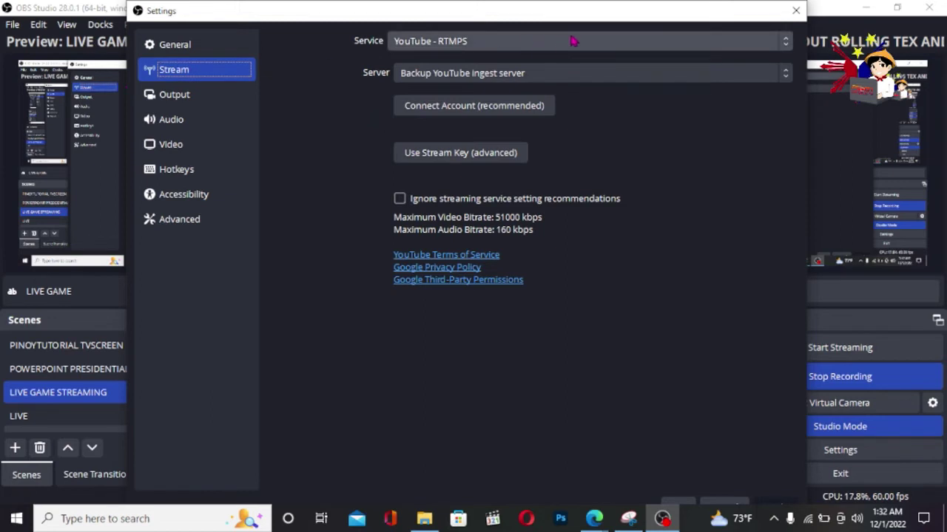
left_click(772, 48)
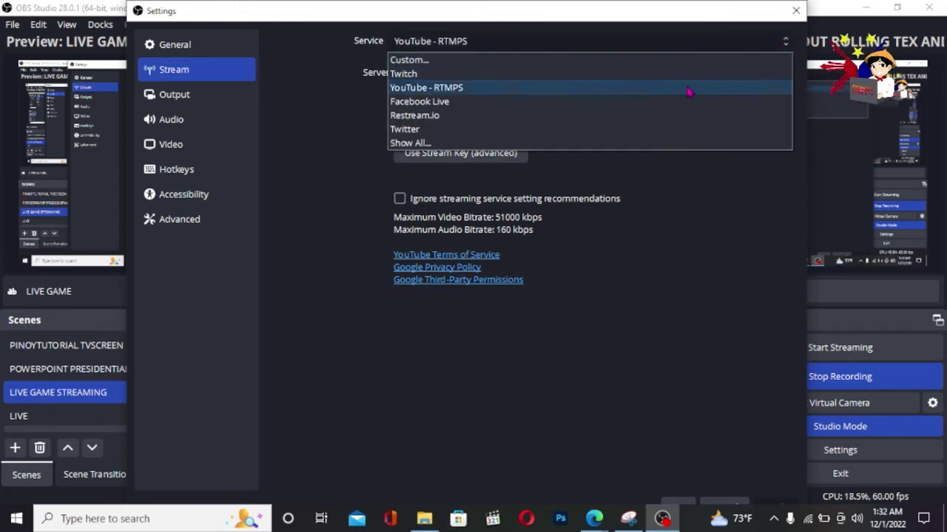
left_click(667, 105)
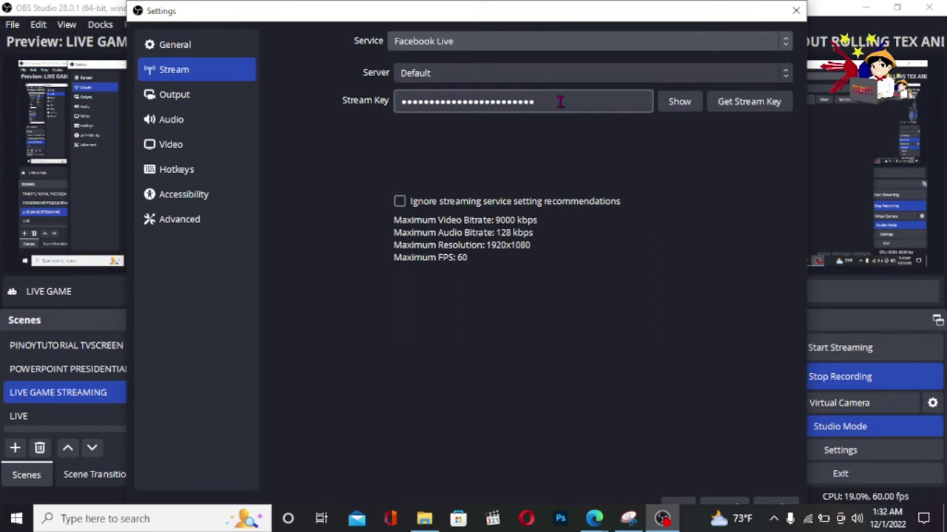
- Replace the existing stream key with the copied Facebook stream key and save the settings changes
left_click_drag(560, 100, 405, 102)
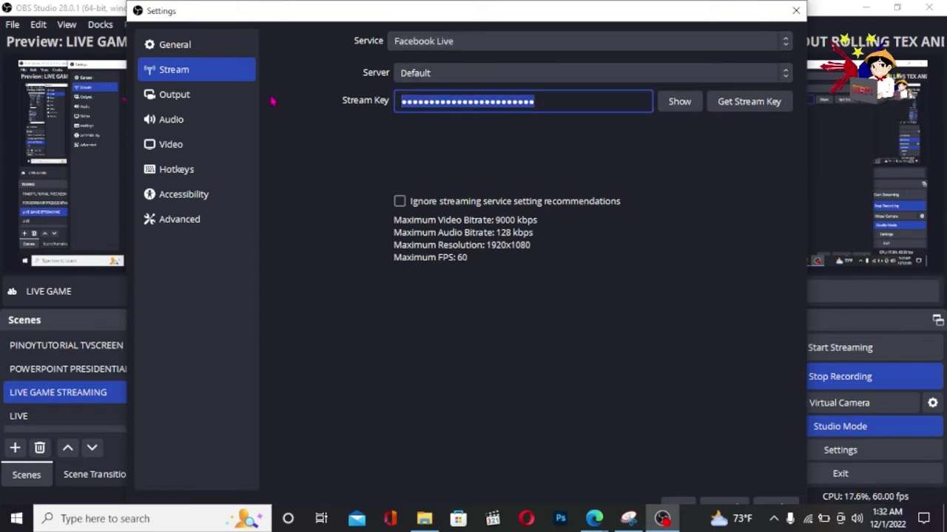
key("ctrl+v")
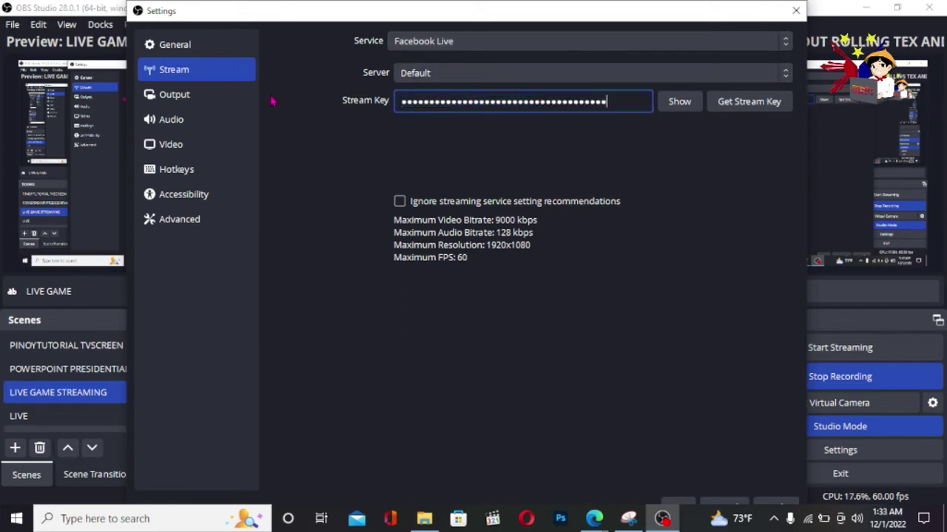
right_click(629, 105)
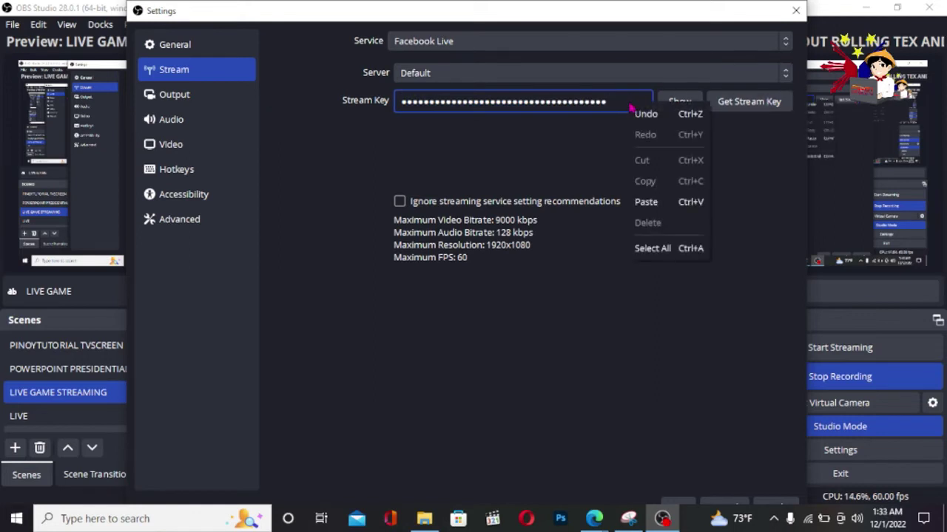
left_click(749, 106)
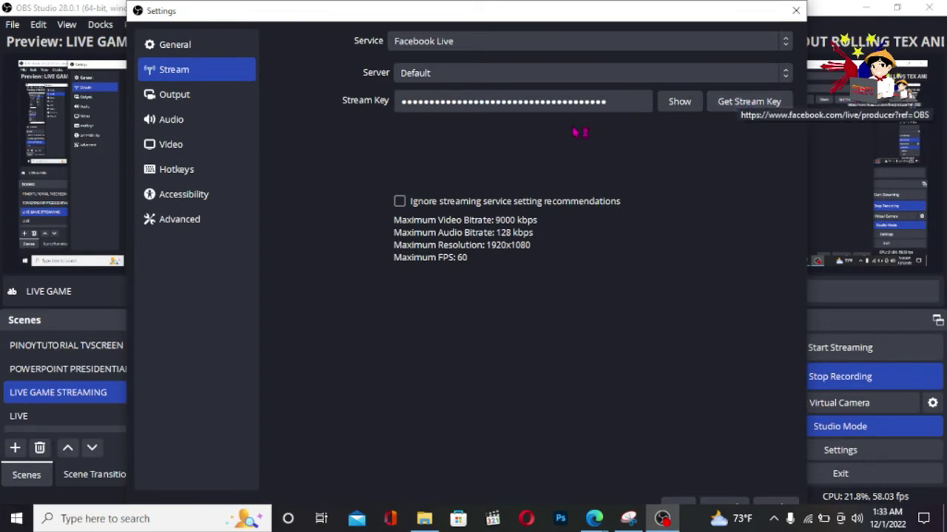
double_click(634, 101)
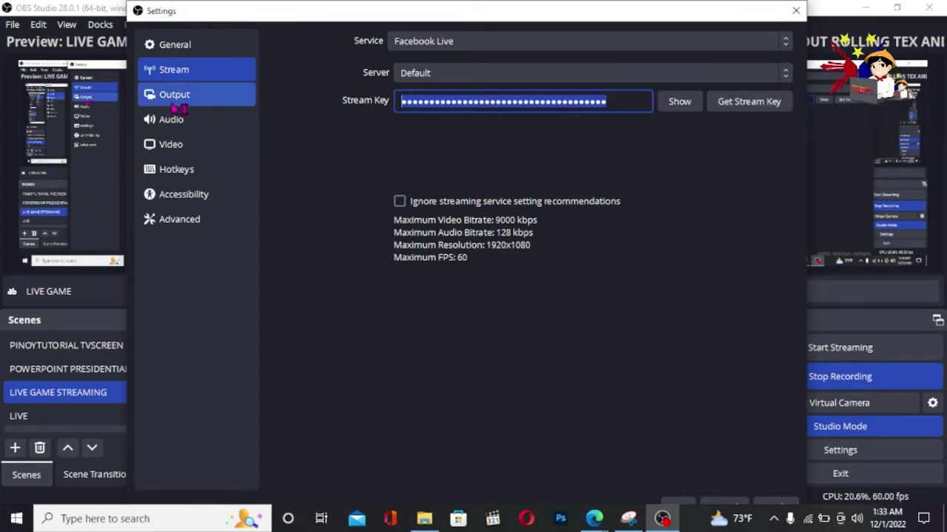
key("ctrl+v")
left_click(795, 11)
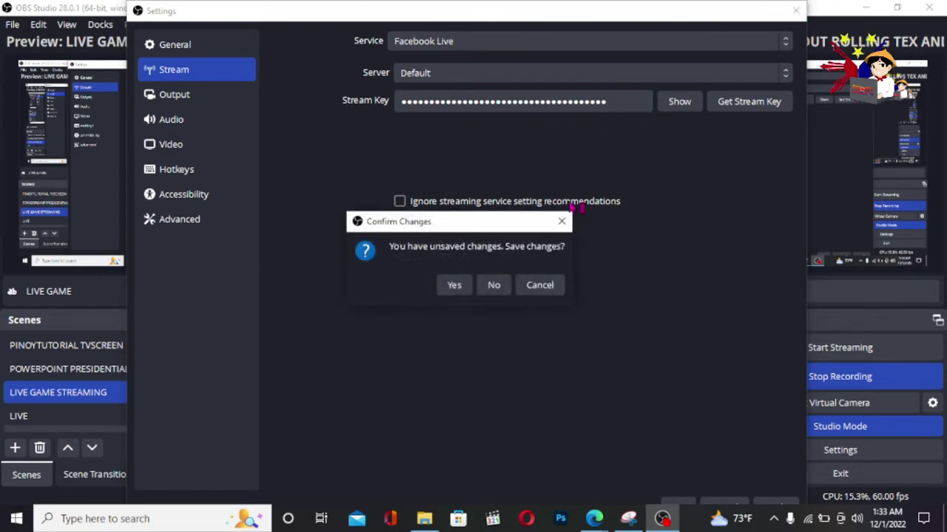
left_click(449, 285)
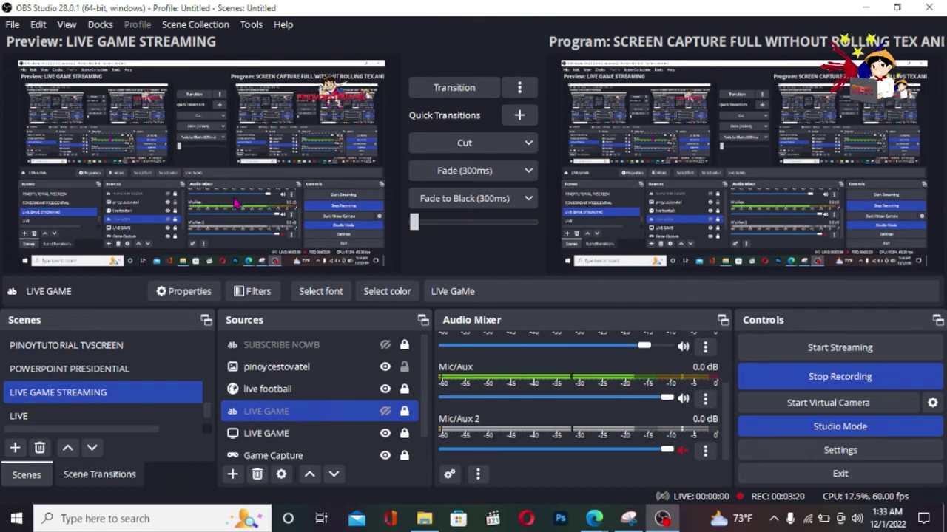
- Look over the OBS scenes, return to Facebook's Live Producer, and review the video preview and stream setup options
left_click(145, 348)
left_click_drag(145, 352, 124, 369)
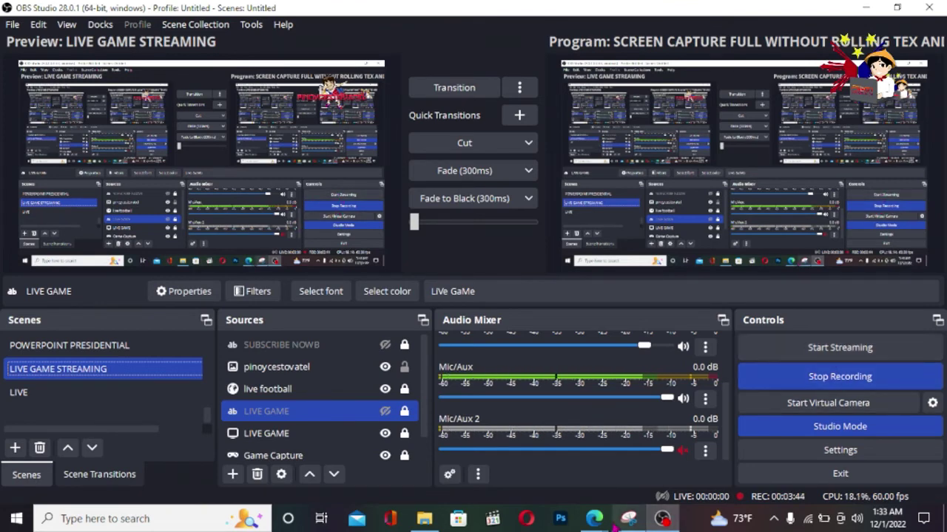
mouse_move(596, 519)
left_click(518, 492)
scroll(459, 411, "down", 3)
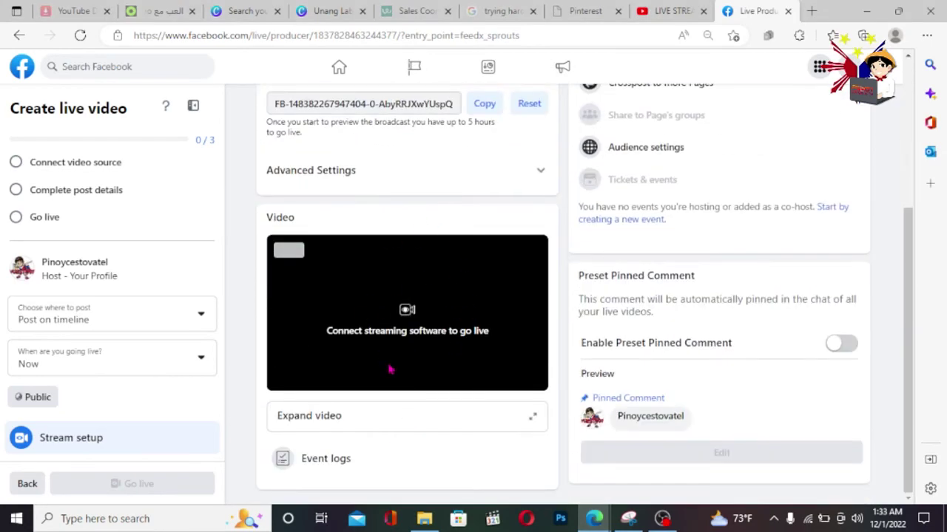
scroll(186, 445, "down", 2)
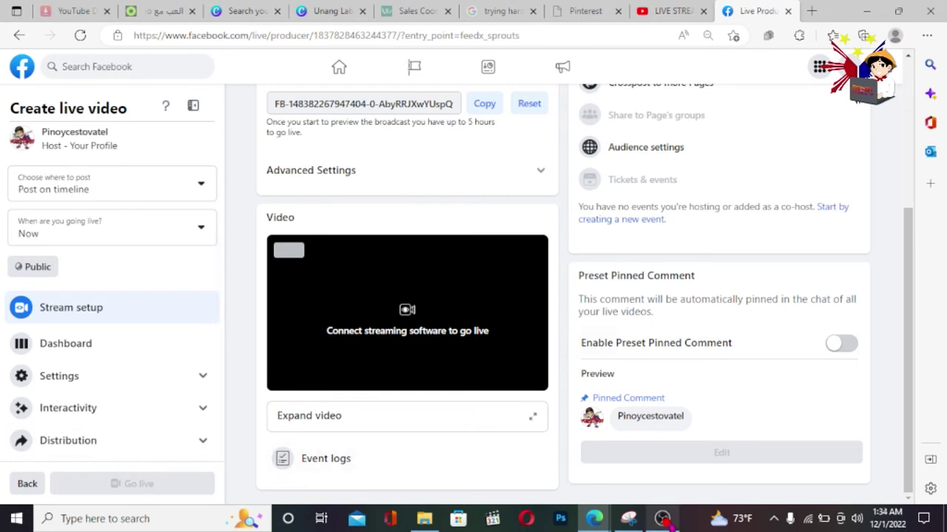
mouse_move(665, 522)
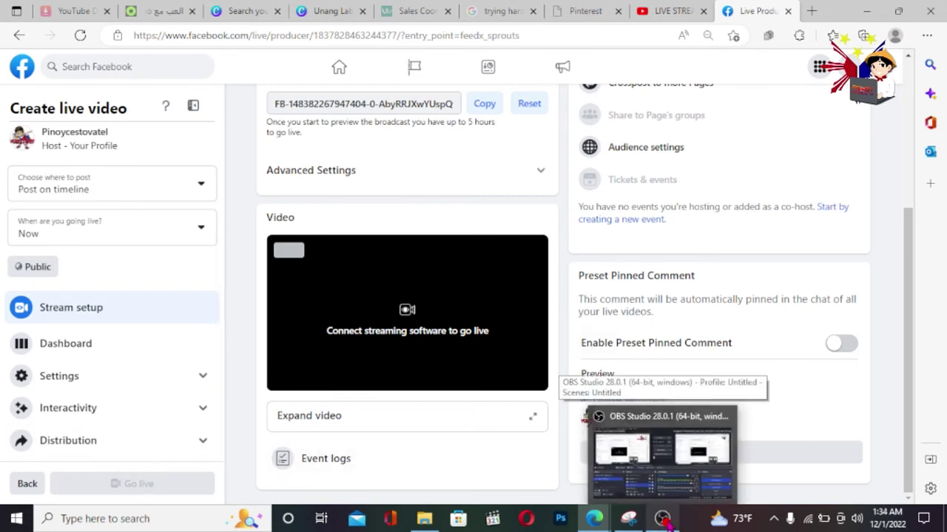
scroll(591, 309, "up", 3)
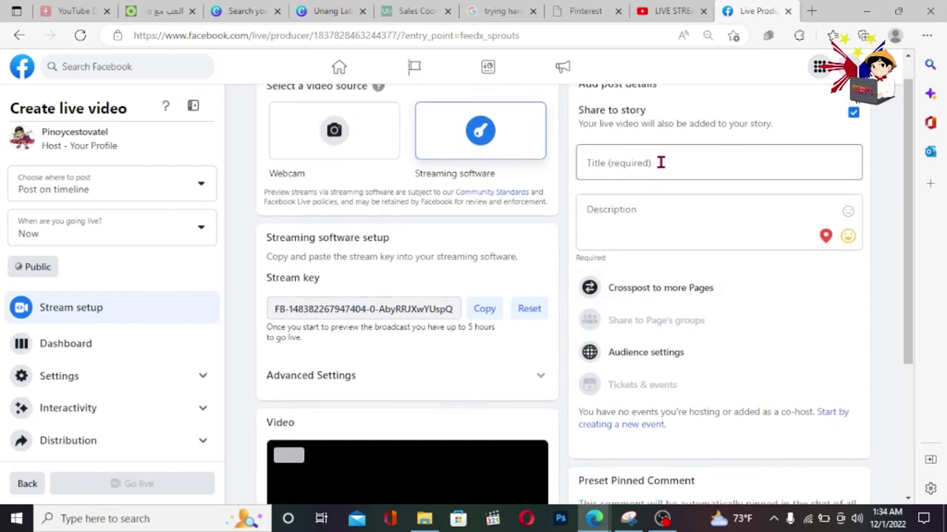
- Check the title and description fields in the post details, then look at the video preview
left_click(660, 163)
left_click(663, 209)
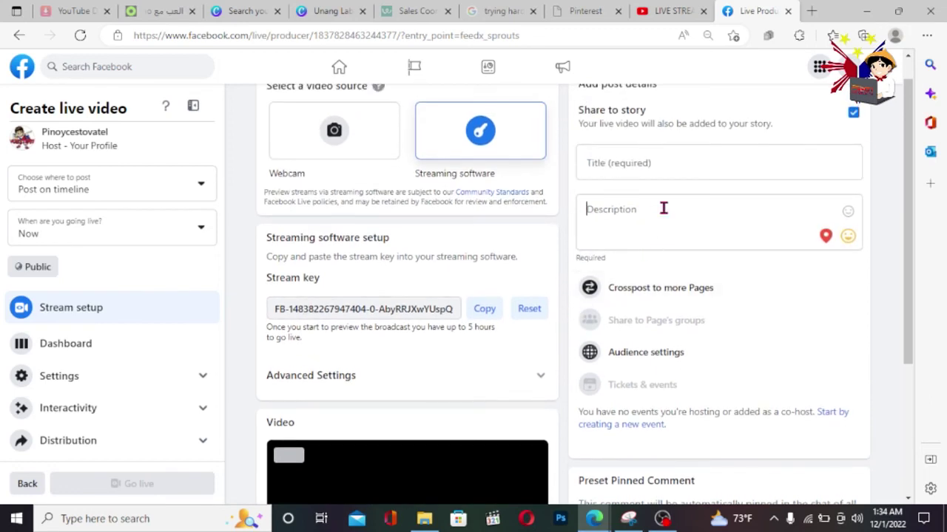
left_click(661, 161)
left_click(668, 217)
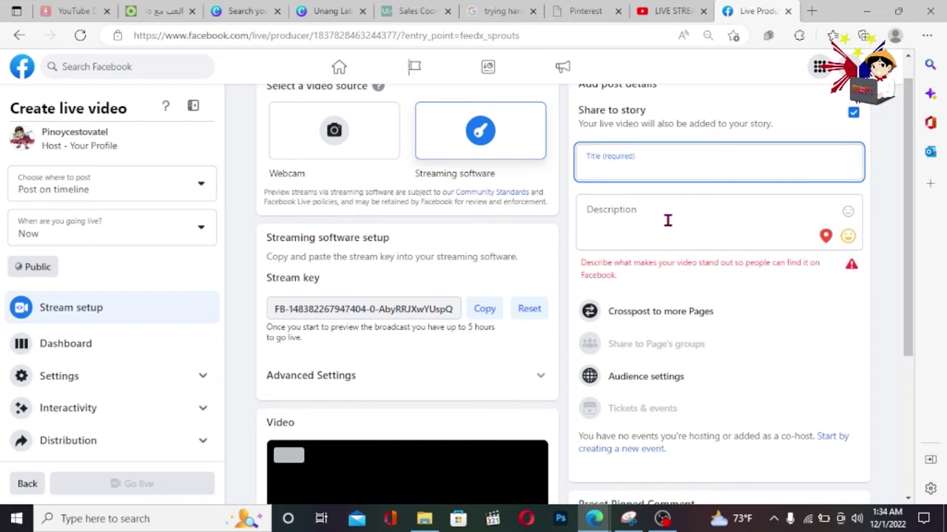
scroll(635, 254, "down", 3)
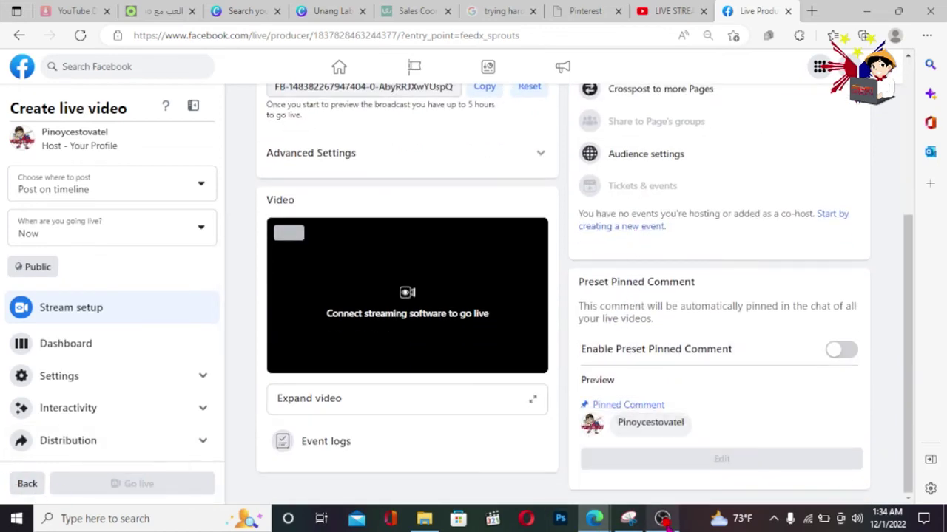
- Glance at OBS Studio's streaming control, return to Live Producer, and inspect the Go live requirement and post sharing options
left_click(662, 518)
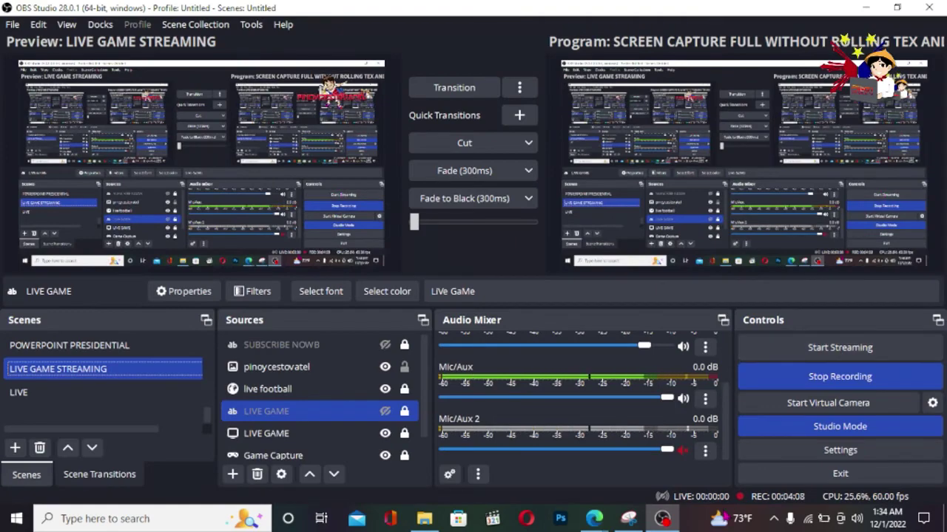
mouse_move(594, 518)
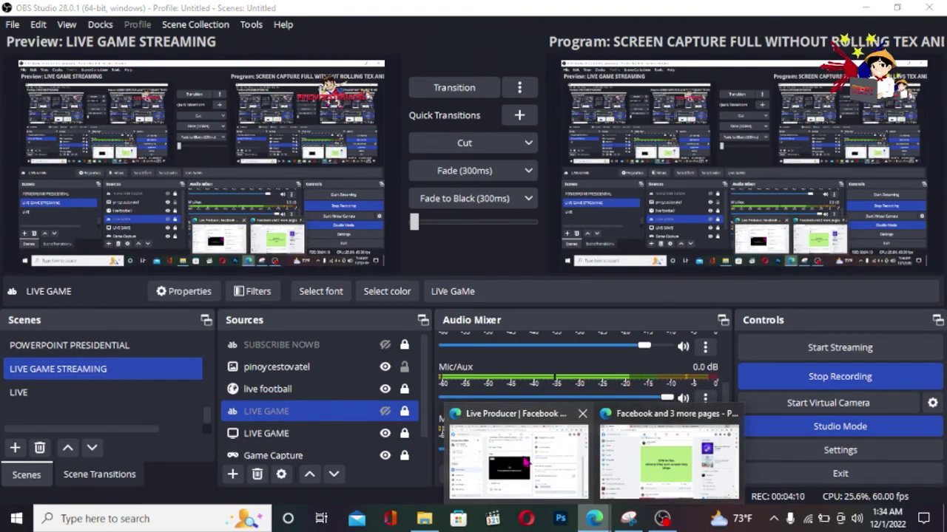
left_click(526, 463)
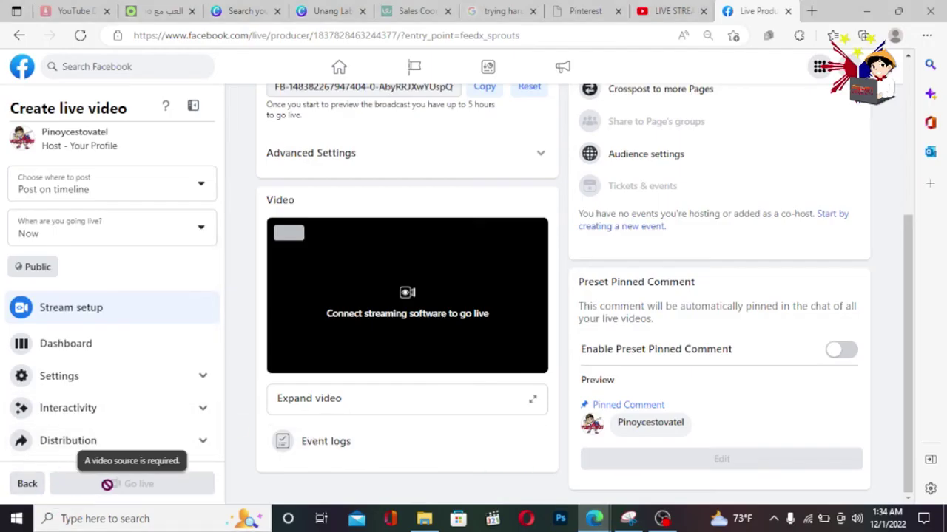
scroll(620, 309, "up", 4)
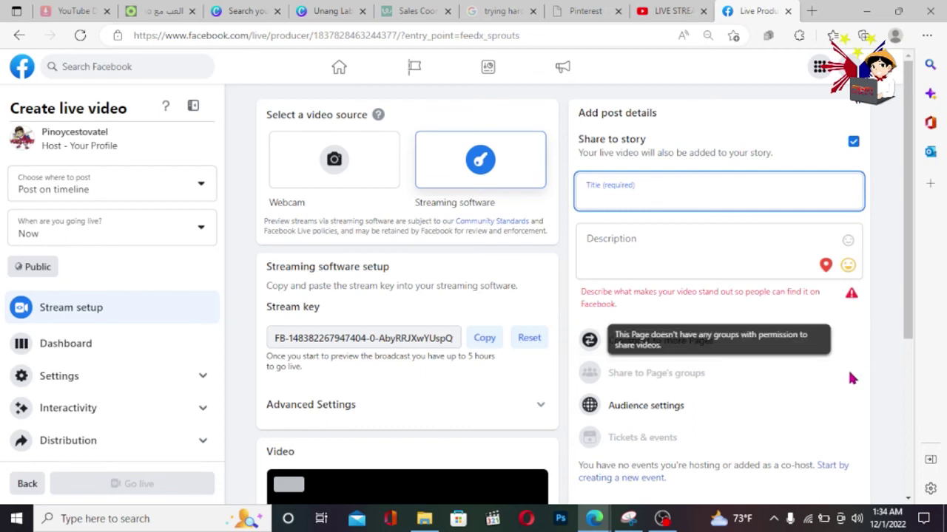
scroll(725, 363, "down", 2)
scroll(726, 366, "down", 1)
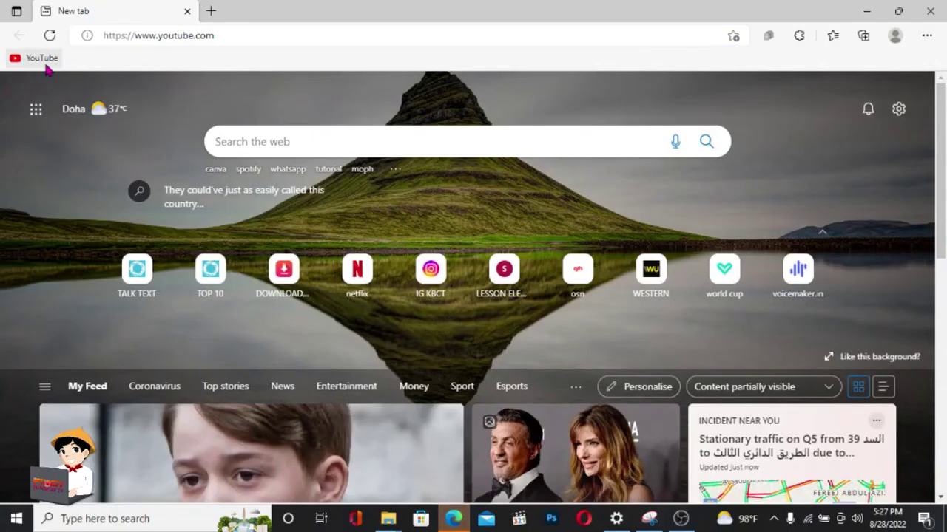
- Open YouTube, search for the musician's channel by name, and open that channel's page
key("Return")
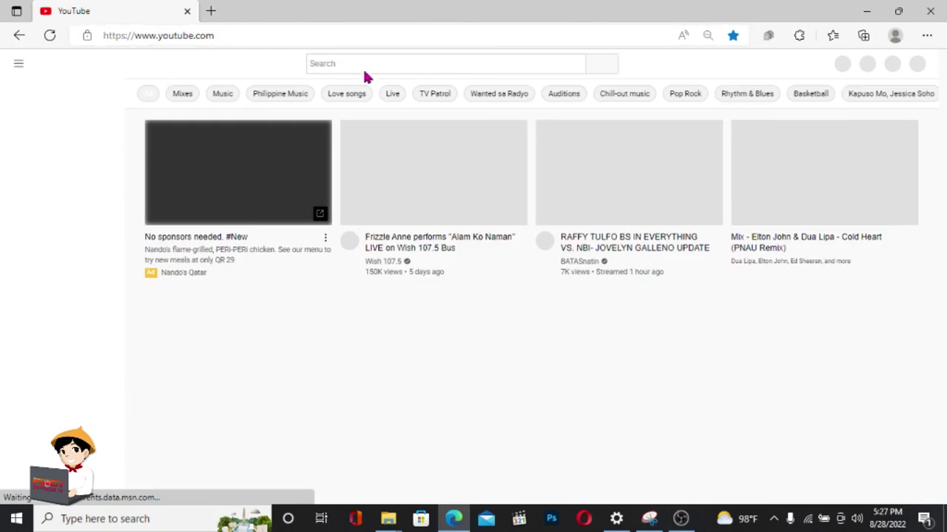
left_click(376, 63)
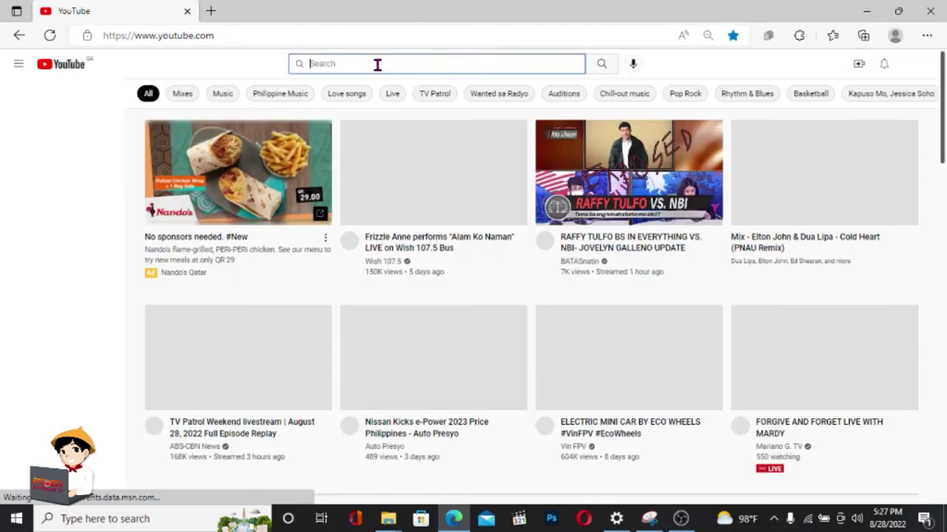
type("SHIEG RAQUETERO")
key("Return")
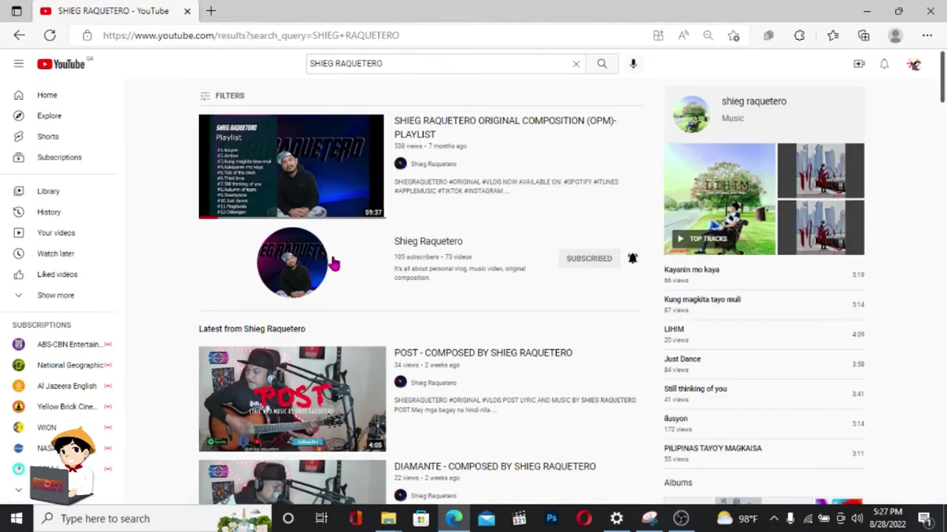
left_click(430, 249)
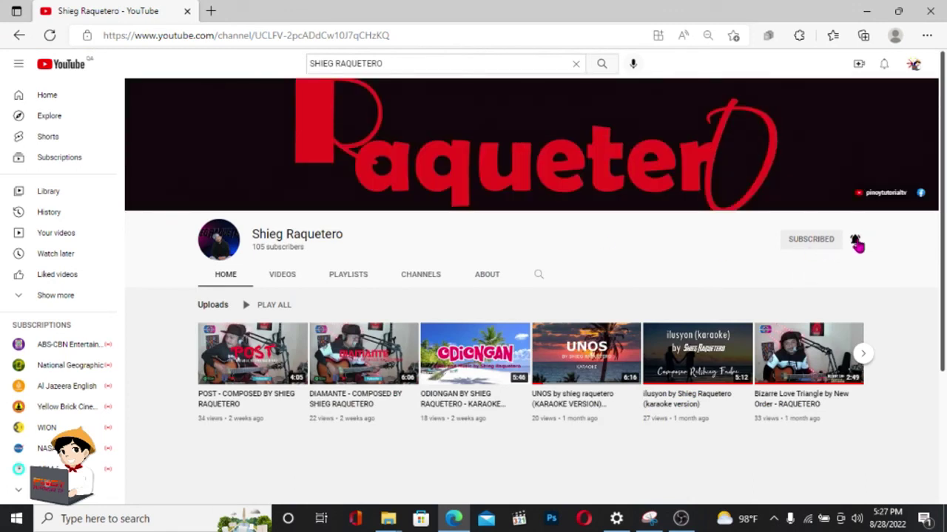
- Search YouTube for PINOYCESTOVATEL and open the Pinoycestovatel channel
triple_click(443, 63)
type("PINOYCESTOVAT")
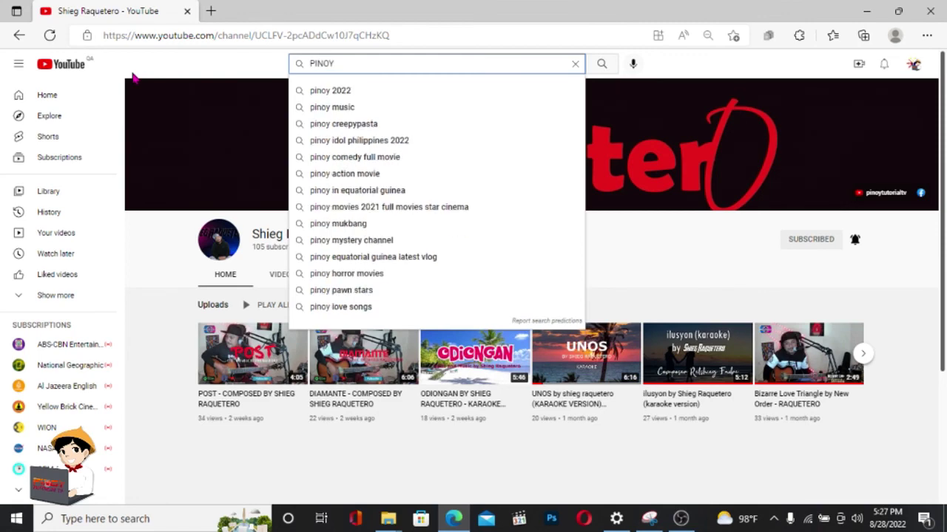
type("EL")
key("Return")
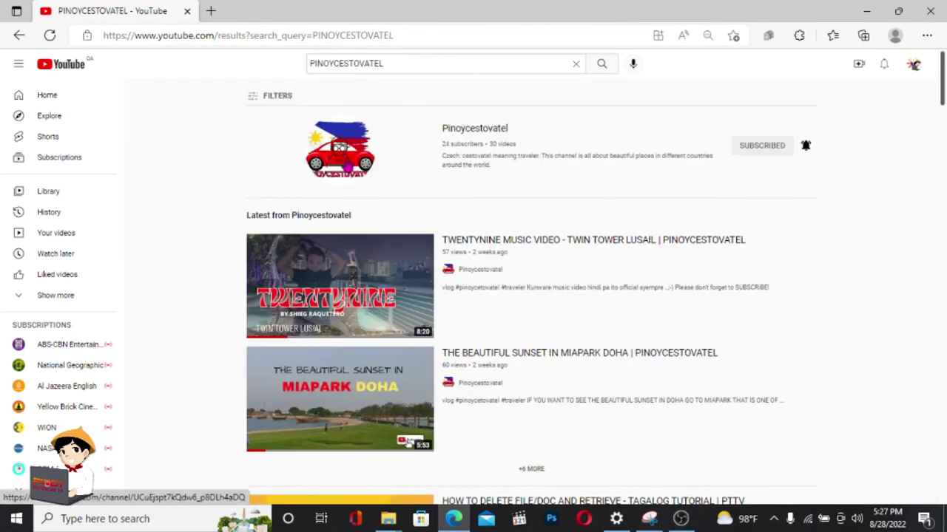
left_click(456, 130)
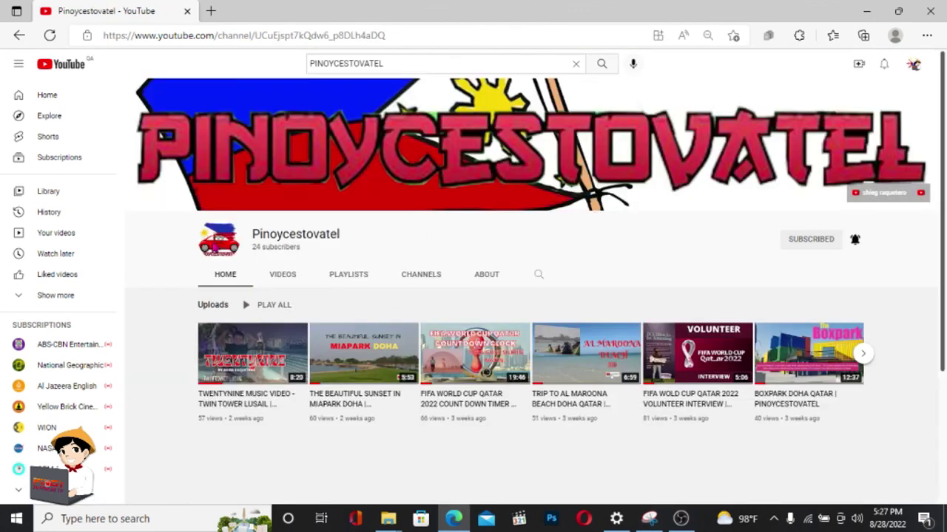